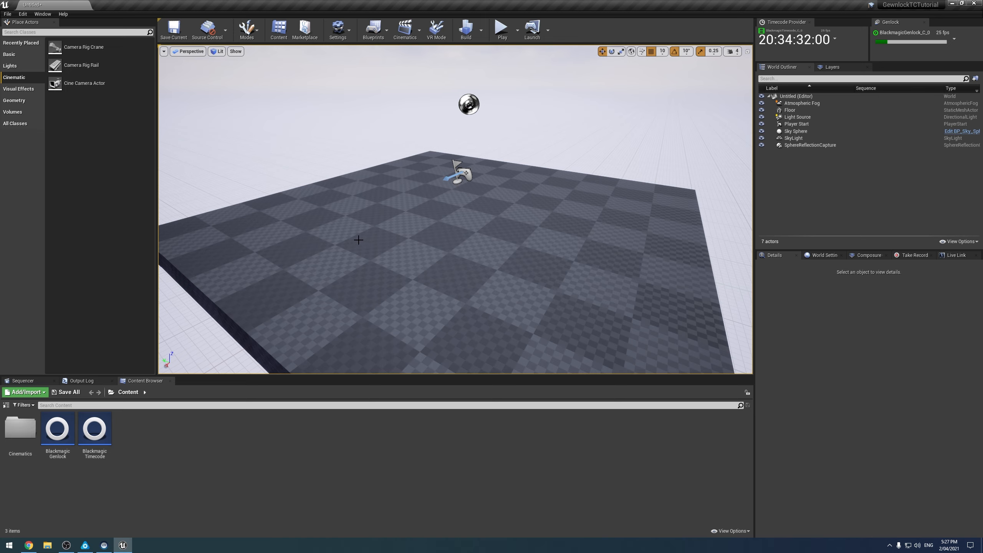
# Step: Create a new folder named Timecode in the Content directory
pyautogui.rightClick(195, 476)
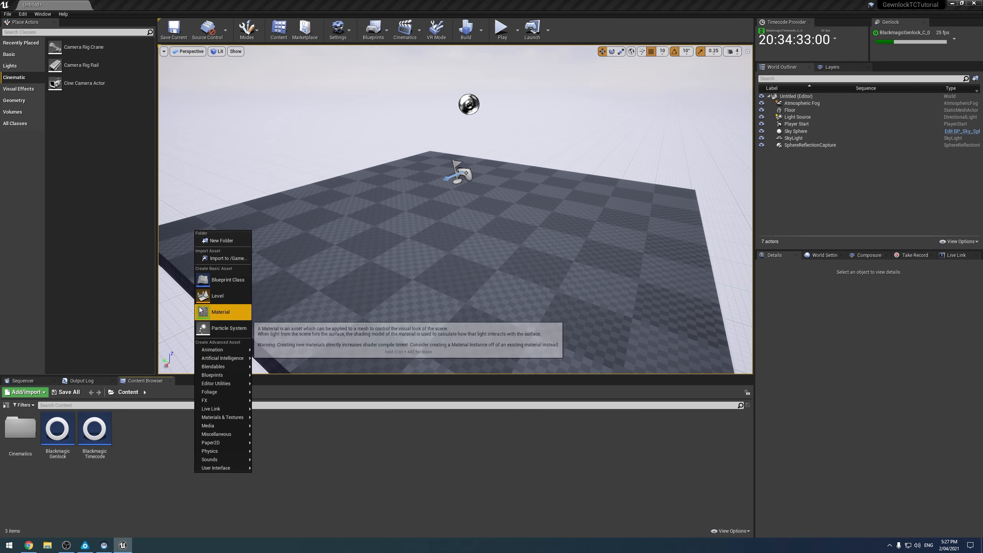
pyautogui.click(224, 241)
pyautogui.write('Tim')
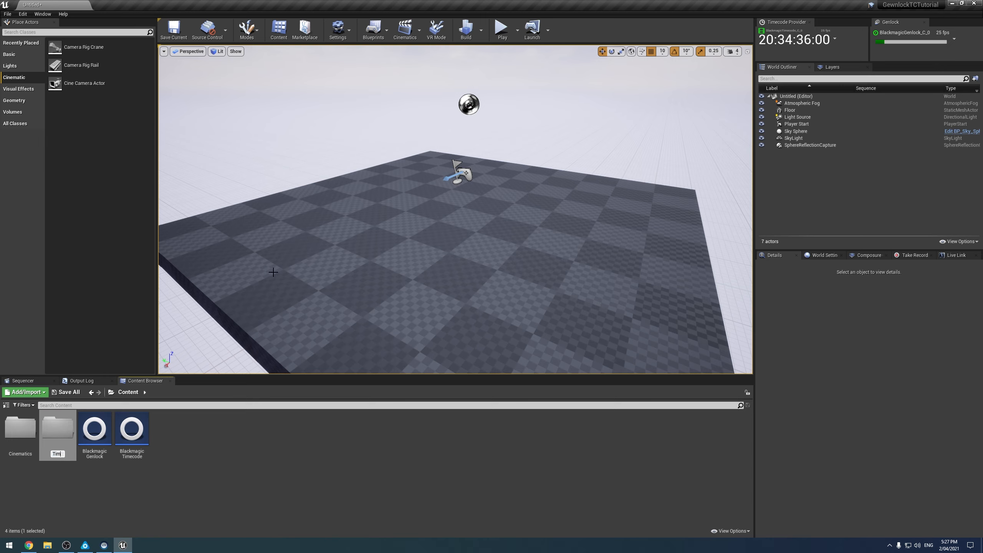
pyautogui.write('ecode')
pyautogui.press('Return')
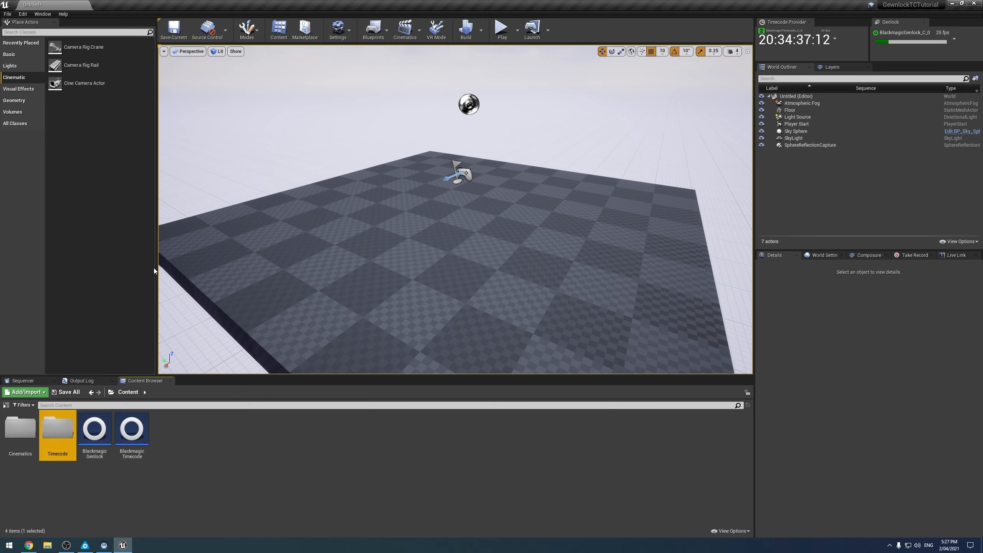
# Step: Move the Blackmagic Genlock and Blackmagic Timecode assets into the Timecode folder
pyautogui.click(94, 430)
pyautogui.keyDown('ctrl'); pyautogui.click(132, 430); pyautogui.keyUp('ctrl')
pyautogui.moveTo(94, 430); pyautogui.dragTo(57, 428)
pyautogui.click(91, 435)
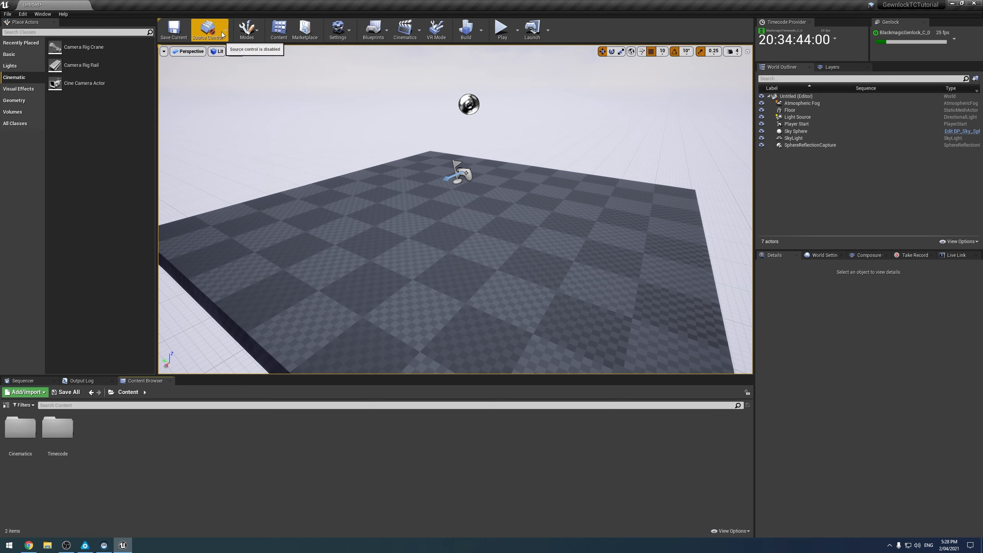
# Step: Search the built-in plugins for "take" to check whether Take Recorder is enabled
pyautogui.click(337, 30)
pyautogui.click(352, 69)
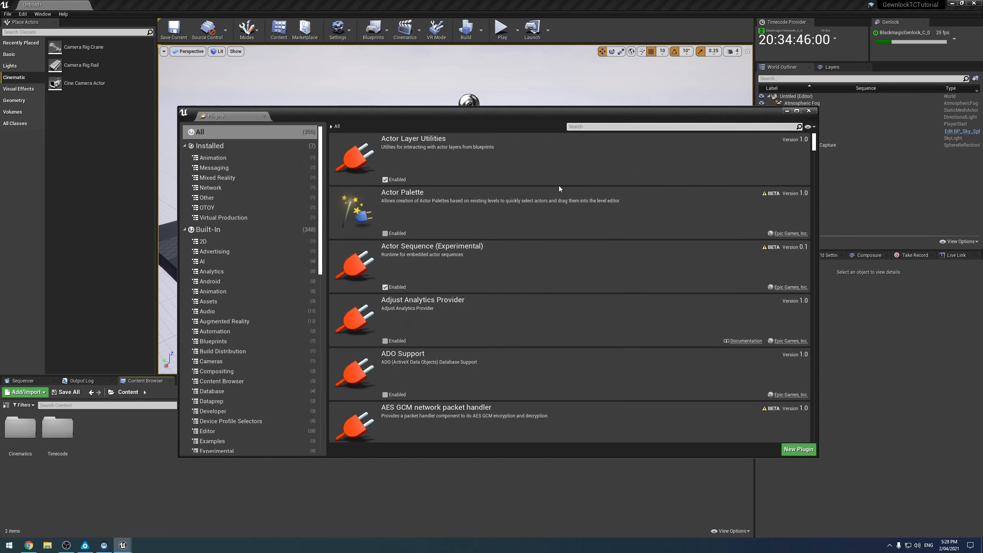
pyautogui.click(246, 223)
pyautogui.click(605, 127)
pyautogui.write('takje')
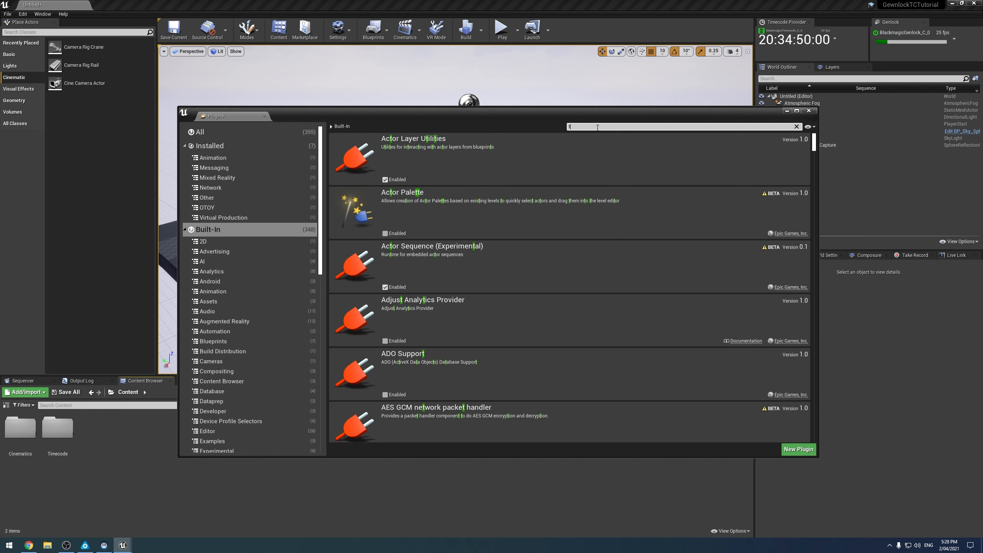
pyautogui.press('BackSpace')
pyautogui.write('e')
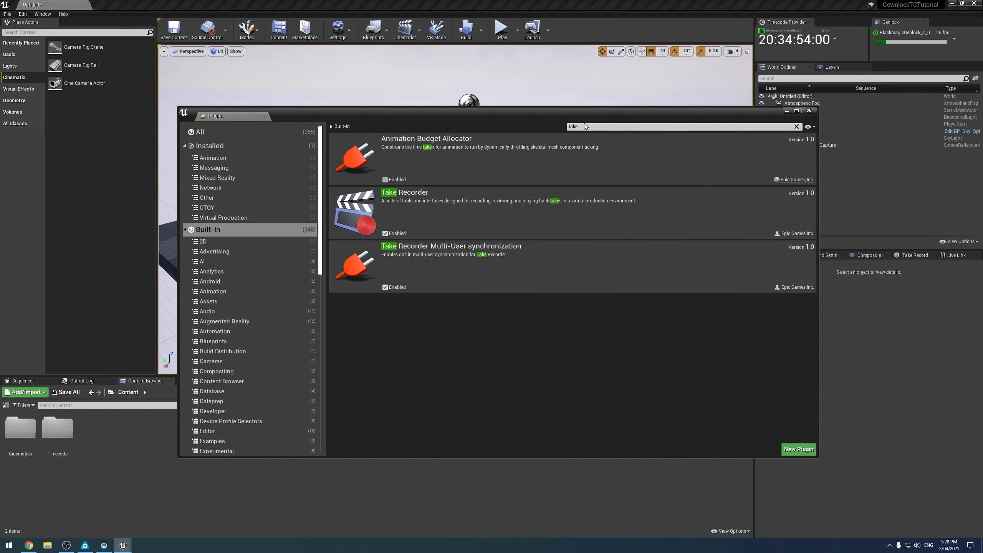
pyautogui.doubleClick(583, 127)
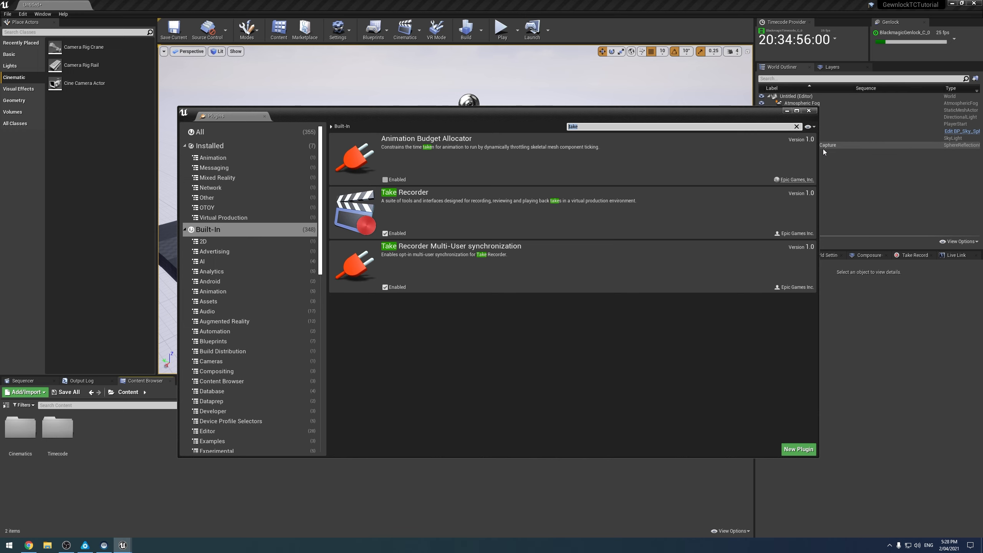
# Step: Search the plugins for "live" to check whether Live Link and LiveLinkXR are enabled, then close the plugin browser
pyautogui.write('lk')
pyautogui.press('BackSpace')
pyautogui.write('ive')
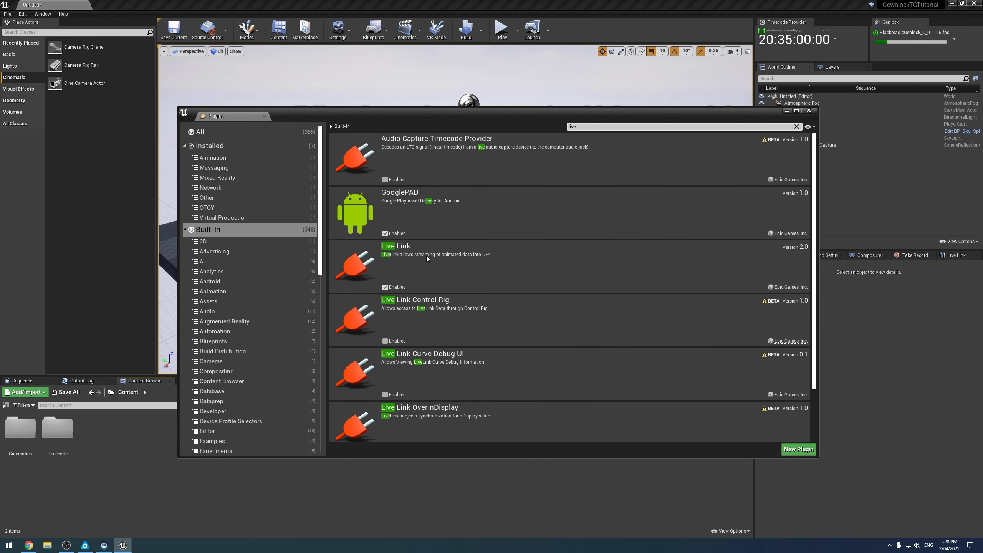
pyautogui.scroll(-2, 437, 263)
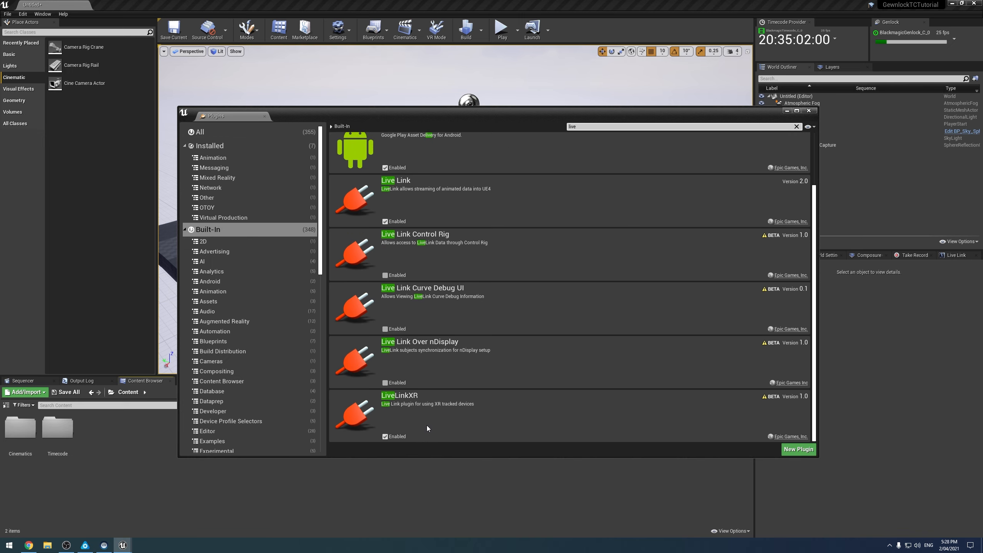
pyautogui.click(808, 111)
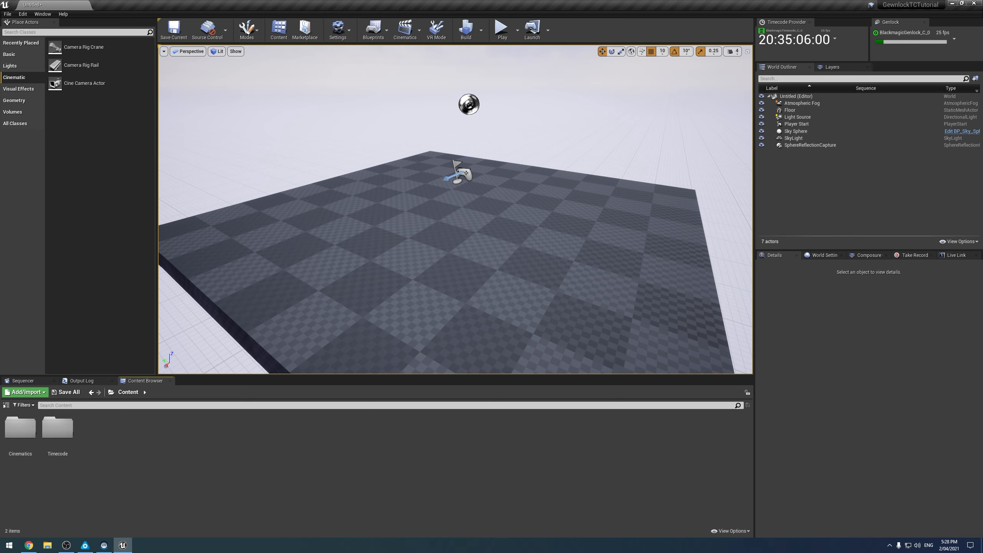
# Step: Bring the SteamVR status window into view to check the connected devices, and move it away again
pyautogui.moveTo(0, 136); pyautogui.dragTo(471, 179)
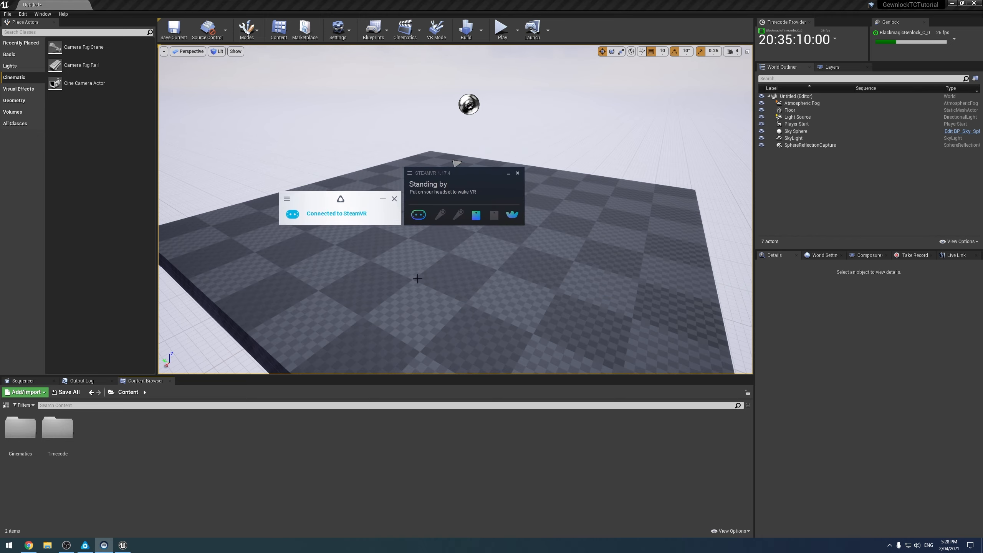
pyautogui.moveTo(458, 215)
pyautogui.moveTo(491, 172); pyautogui.dragTo(0, 184)
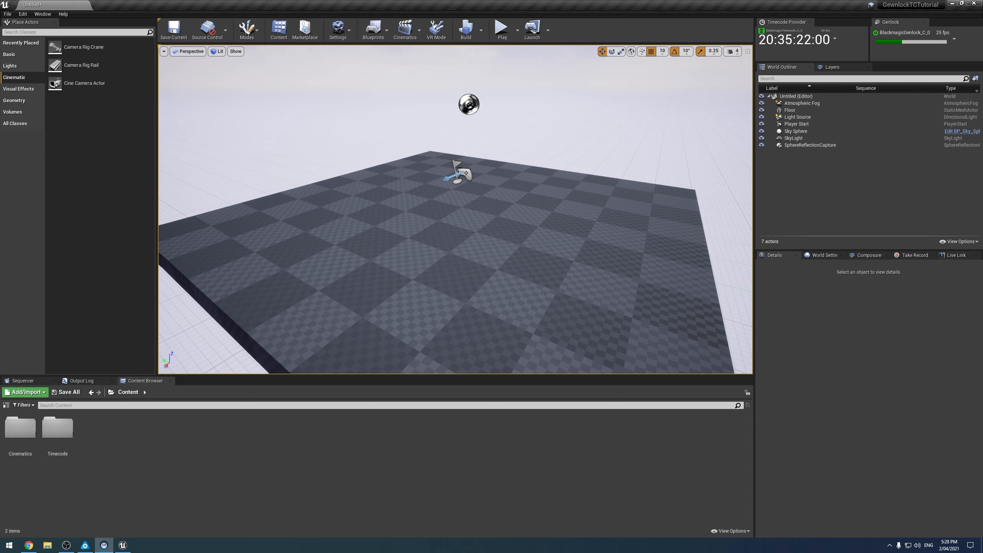
# Step: Delete the Player Start actor from the level
pyautogui.click(455, 176)
pyautogui.press('Delete')
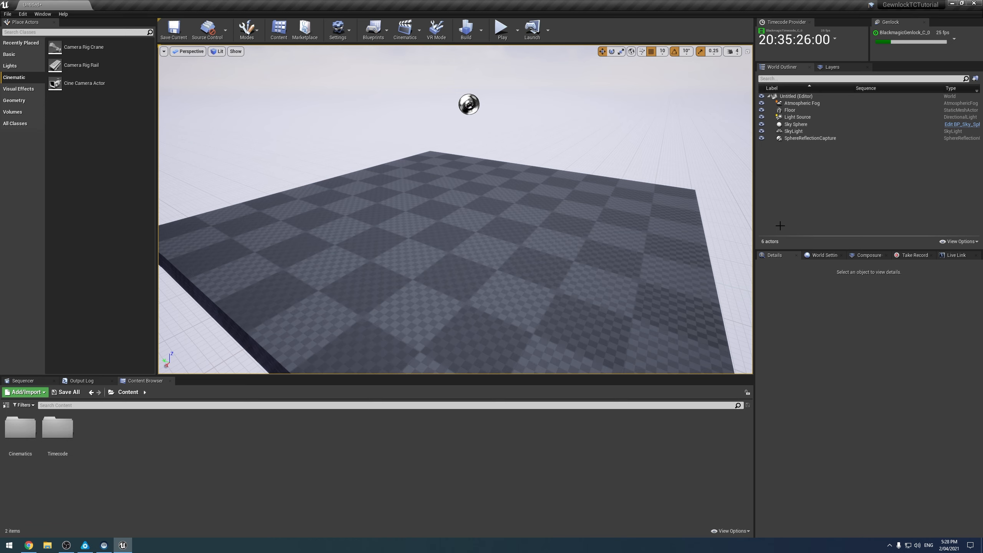
# Step: Add a LiveLinkXR source in Live Link with only Track Trackers enabled
pyautogui.click(957, 255)
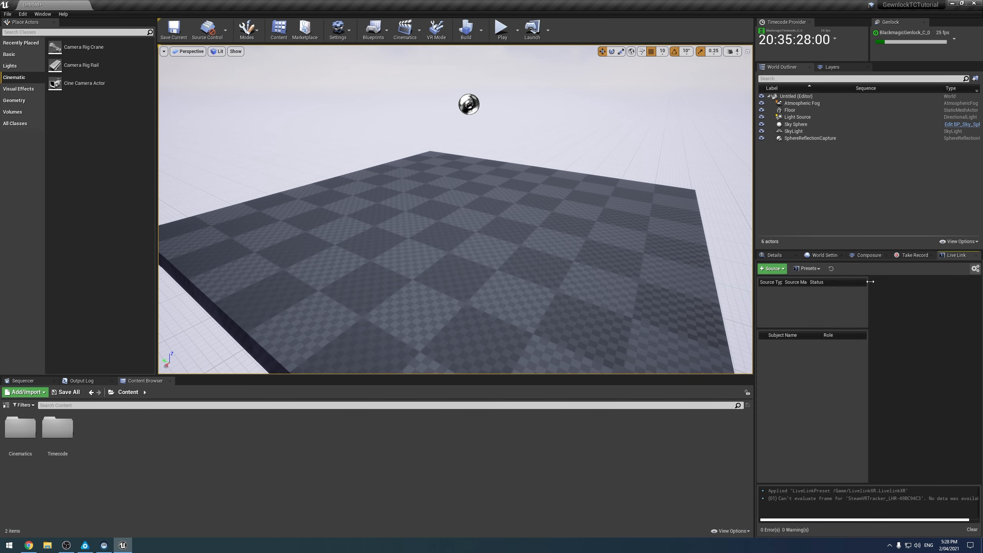
pyautogui.click(784, 268)
pyautogui.moveTo(788, 293)
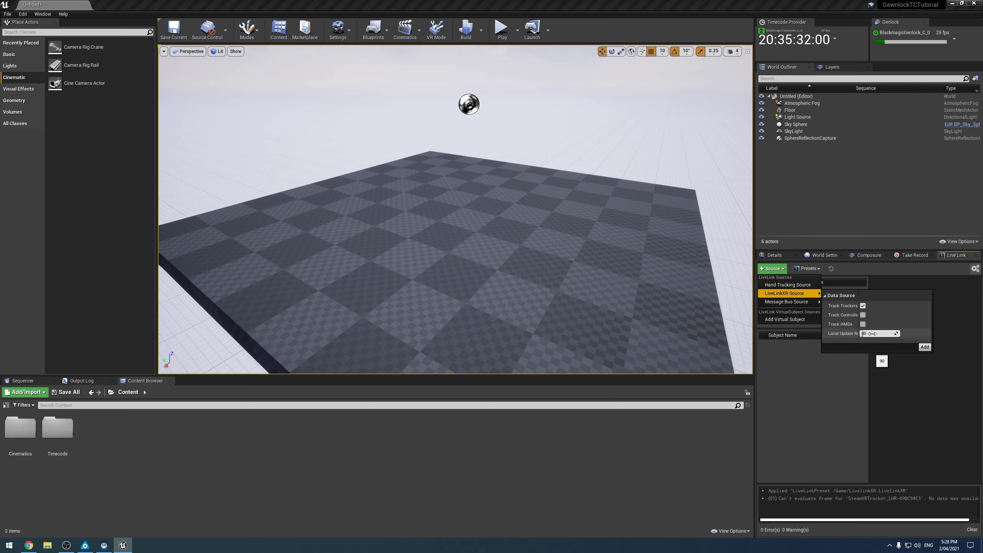
pyautogui.click(924, 347)
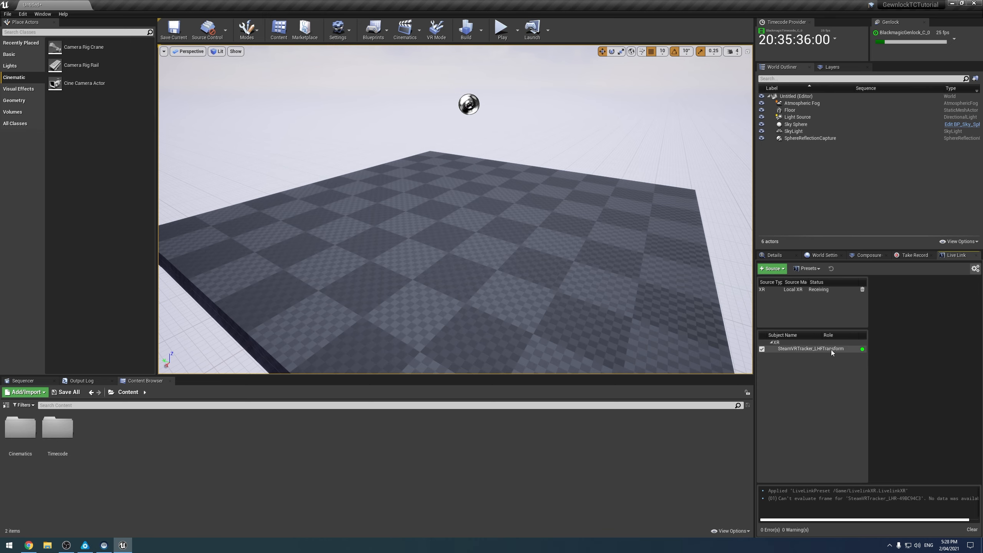
pyautogui.click(699, 451)
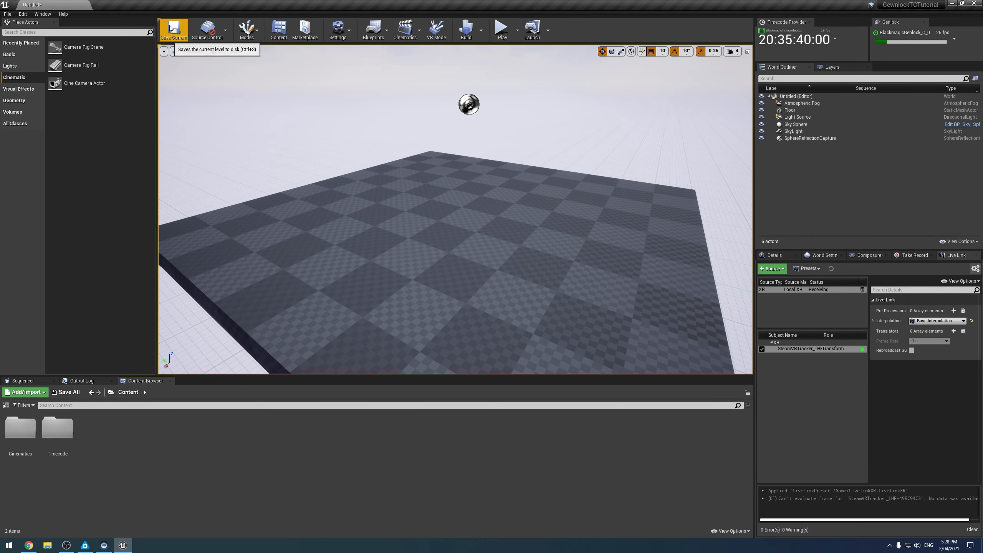
pyautogui.moveTo(306, 172); pyautogui.dragTo(373, 222, button='right')
pyautogui.rightClick(313, 232)
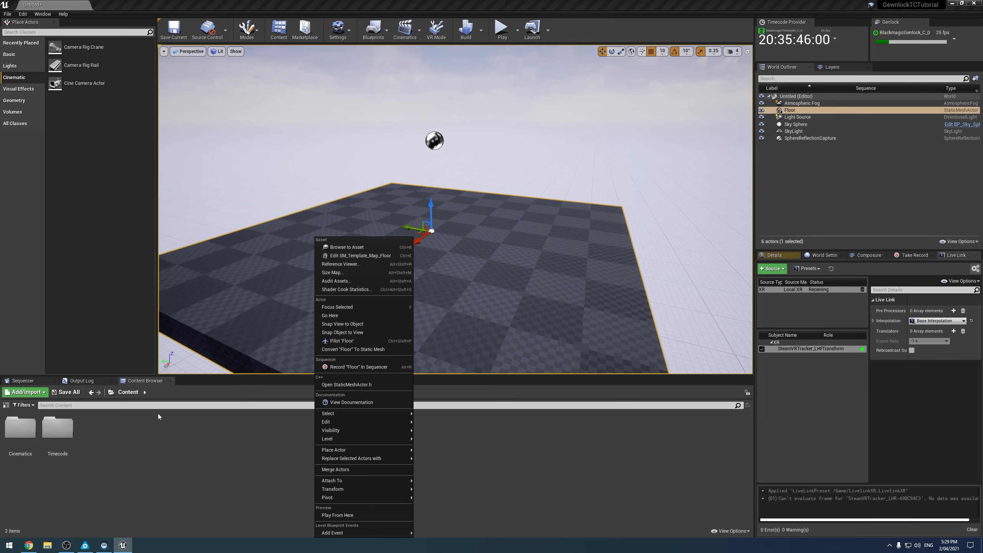
pyautogui.click(158, 413)
# Step: Create a new folder named CameraTracking in the Content directory
pyautogui.rightClick(142, 452)
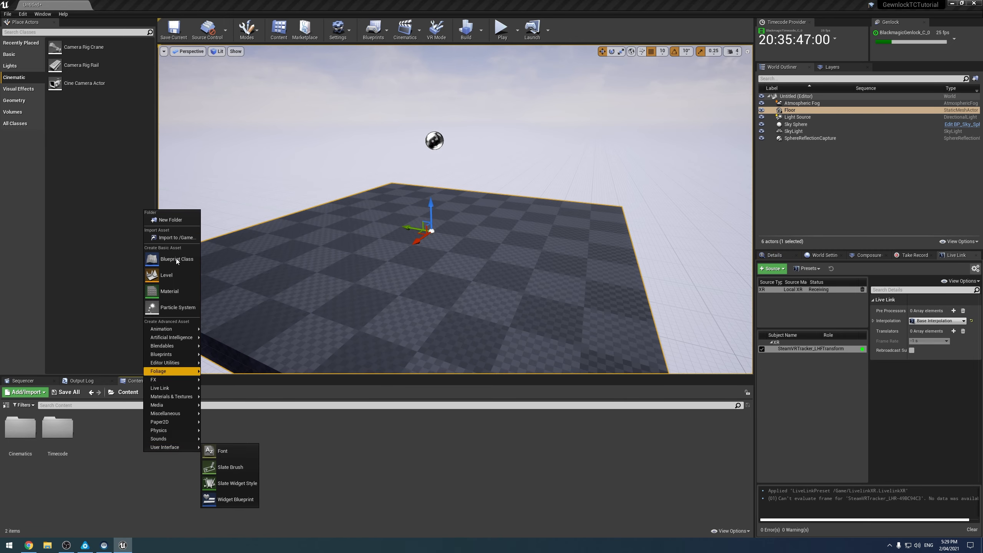
pyautogui.click(165, 220)
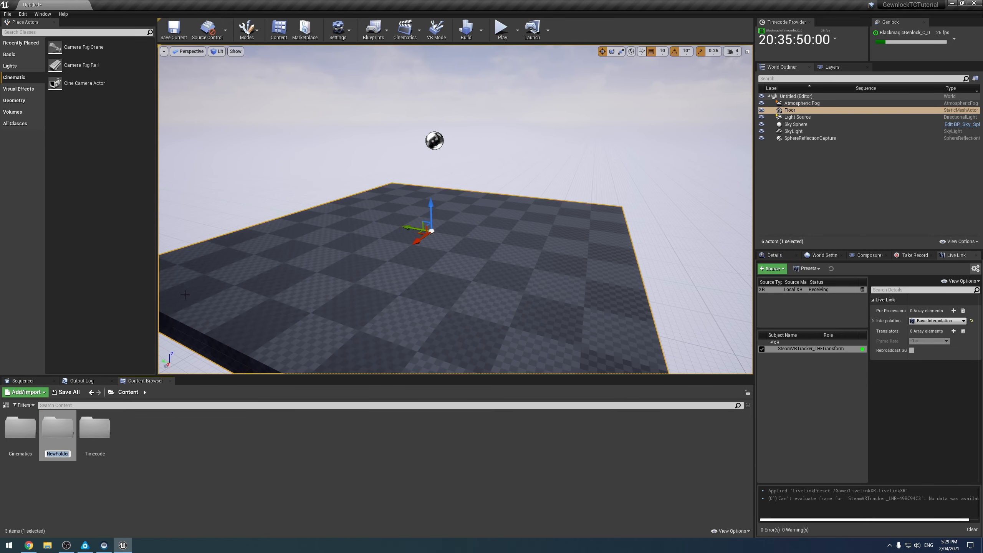
pyautogui.write('Camera')
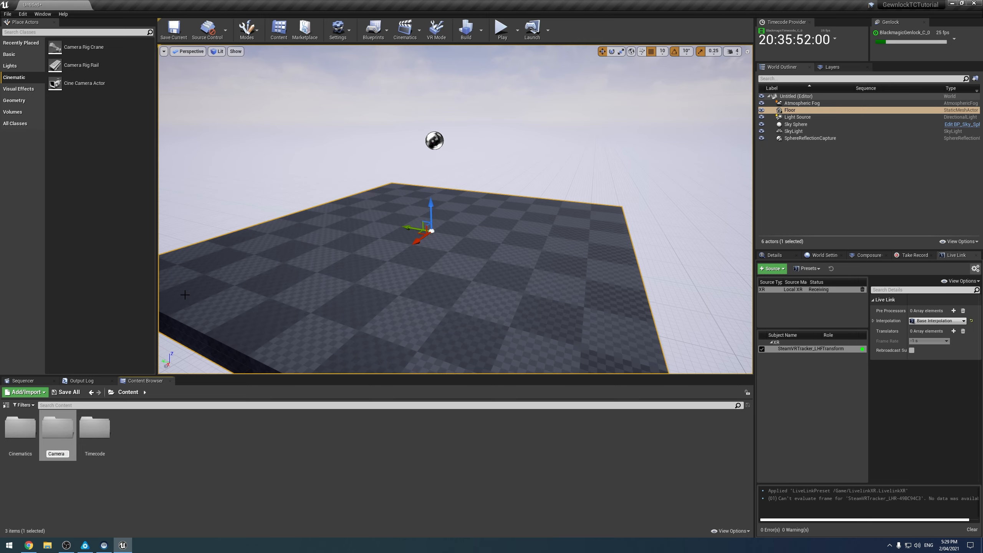
pyautogui.write('Tracking')
pyautogui.press('Return')
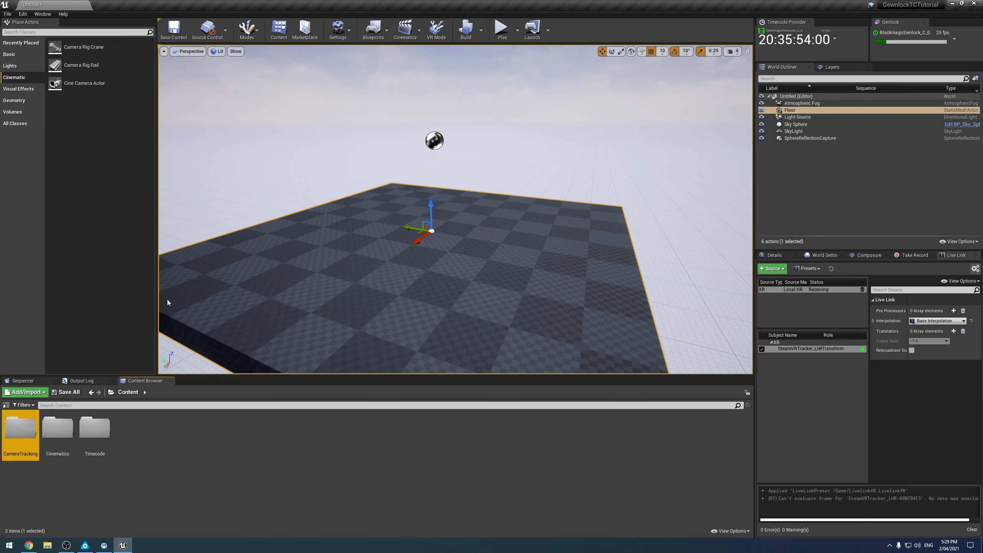
# Step: Create an Actor blueprint class named CameraTracker inside the CameraTracking folder
pyautogui.doubleClick(20, 429)
pyautogui.rightClick(66, 467)
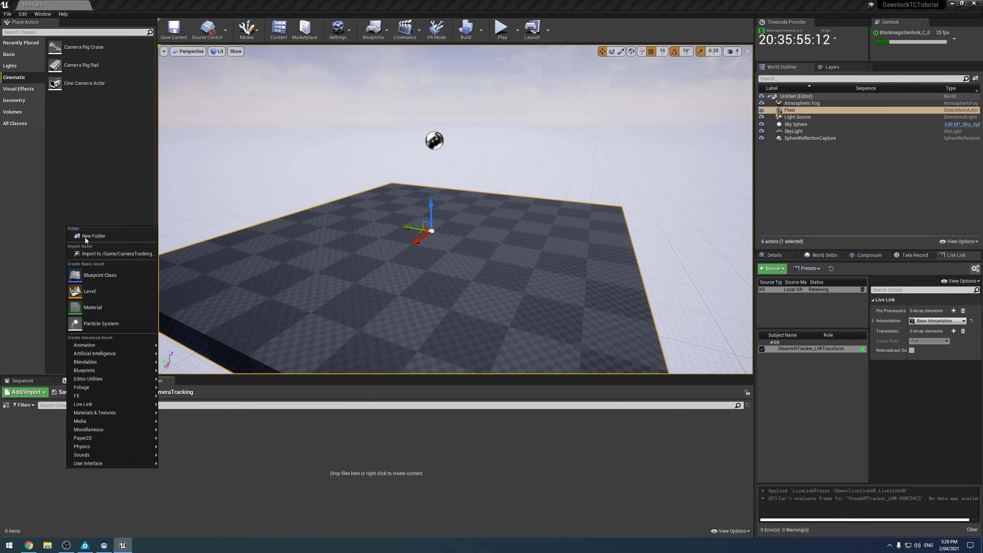
pyautogui.click(110, 278)
pyautogui.click(422, 198)
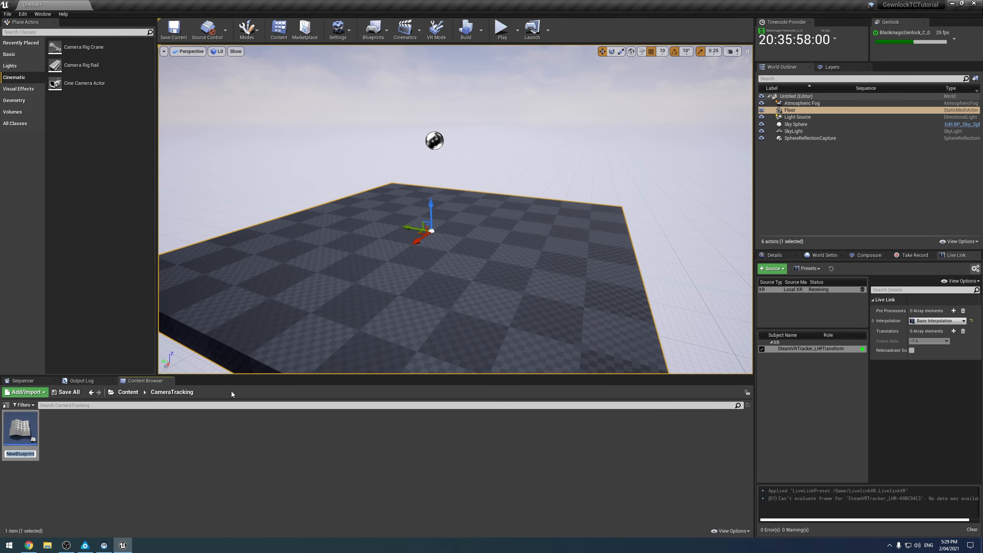
pyautogui.write('Tracke')
pyautogui.press('BackSpace')
pyautogui.press('BackSpace')
pyautogui.press('BackSpace')
pyautogui.press('BackSpace')
pyautogui.press('BackSpace')
pyautogui.press('BackSpace')
pyautogui.write('CameraTracker')
pyautogui.press('Return')
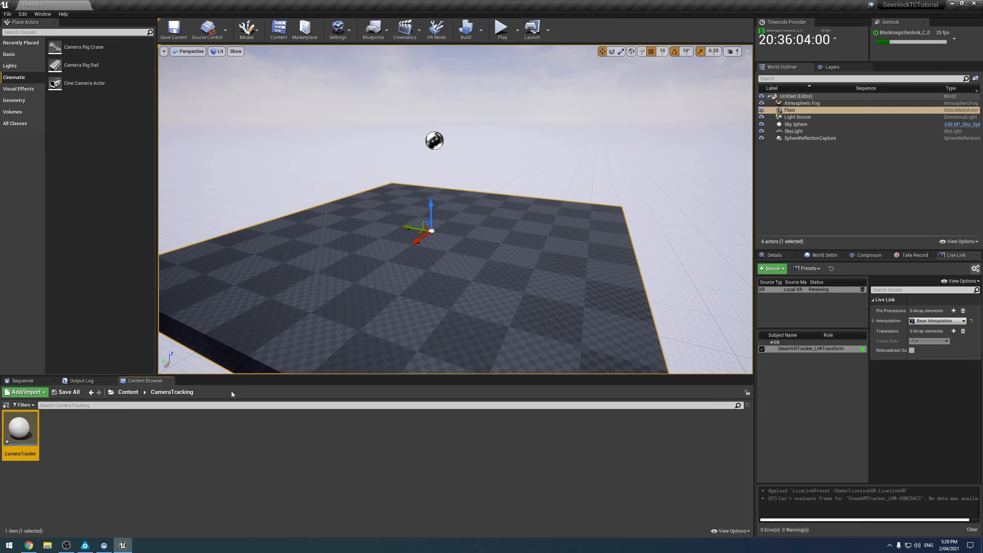
# Step: Open the CameraTracker blueprint, add a Live Link Controller component to it and save
pyautogui.doubleClick(20, 430)
pyautogui.click(31, 34)
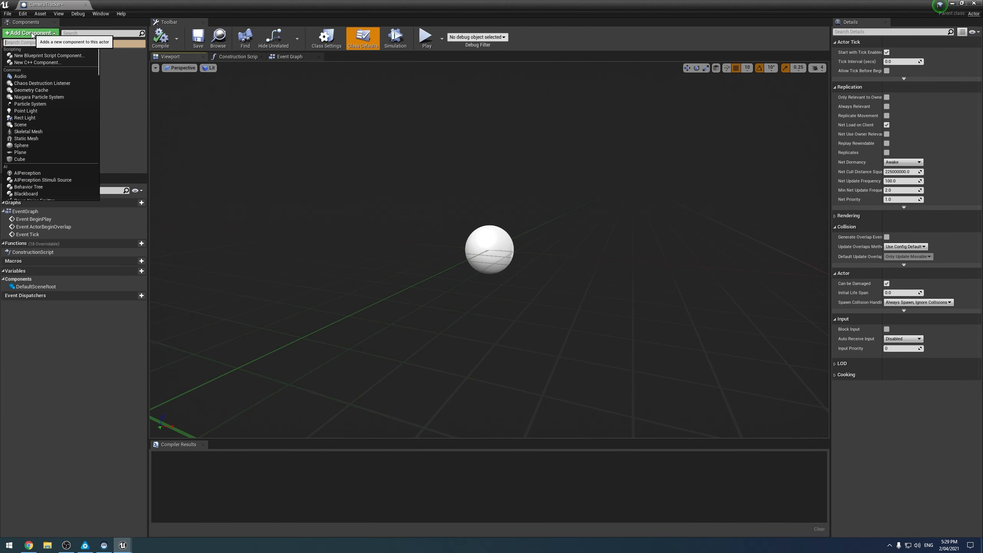
pyautogui.write('live')
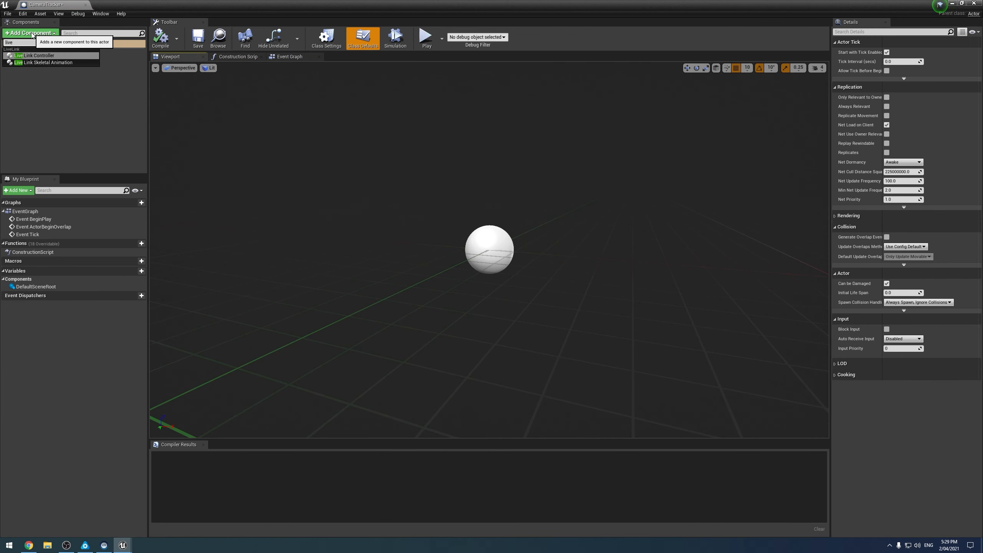
pyautogui.press('Return')
pyautogui.click(197, 38)
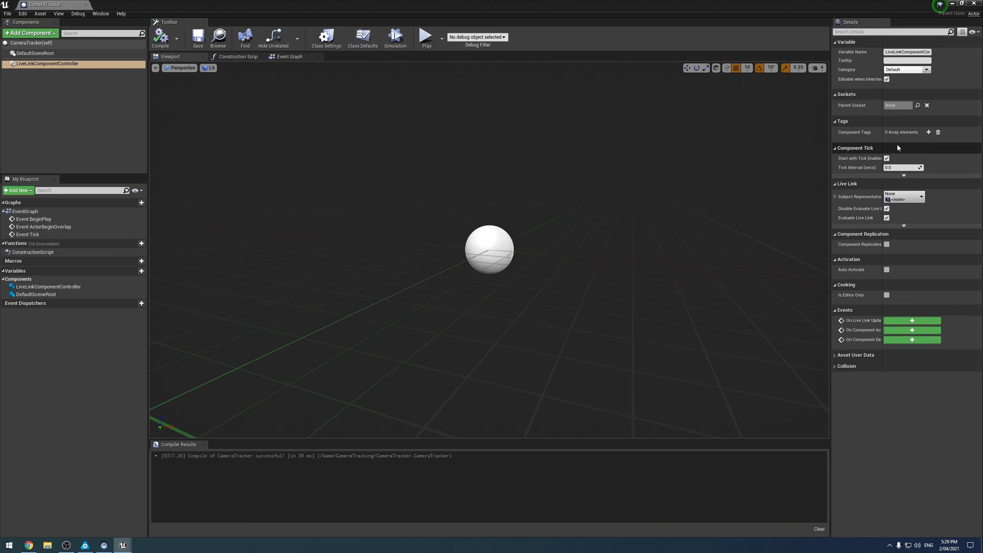
# Step: Set the Live Link component's Subject Representation to the SteamVR tracker with the Transform role
pyautogui.click(904, 196)
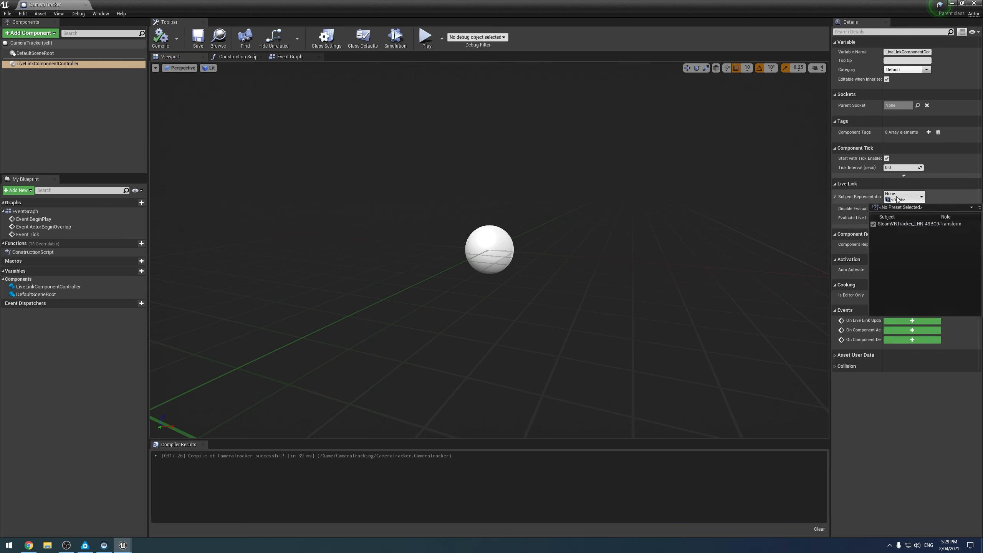
pyautogui.click(903, 224)
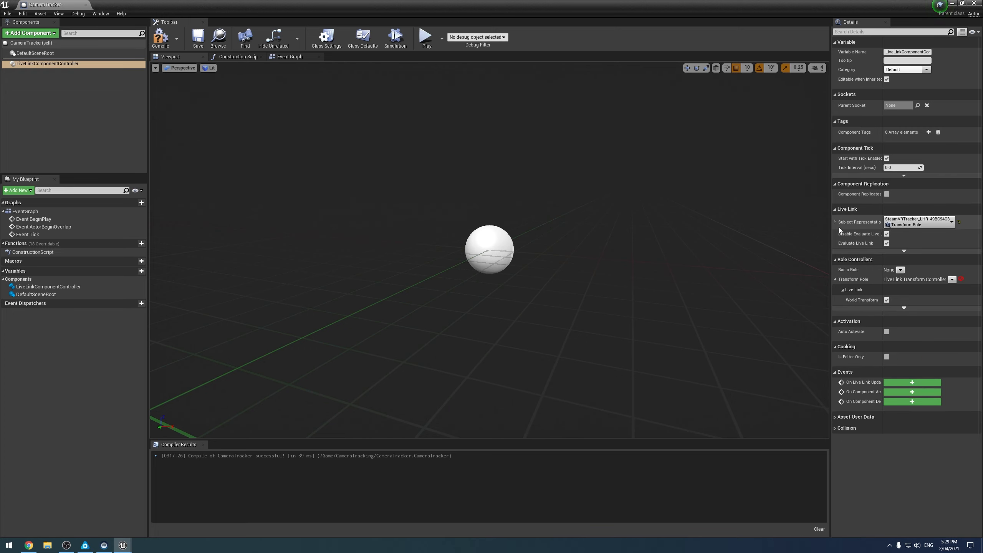
pyautogui.click(836, 222)
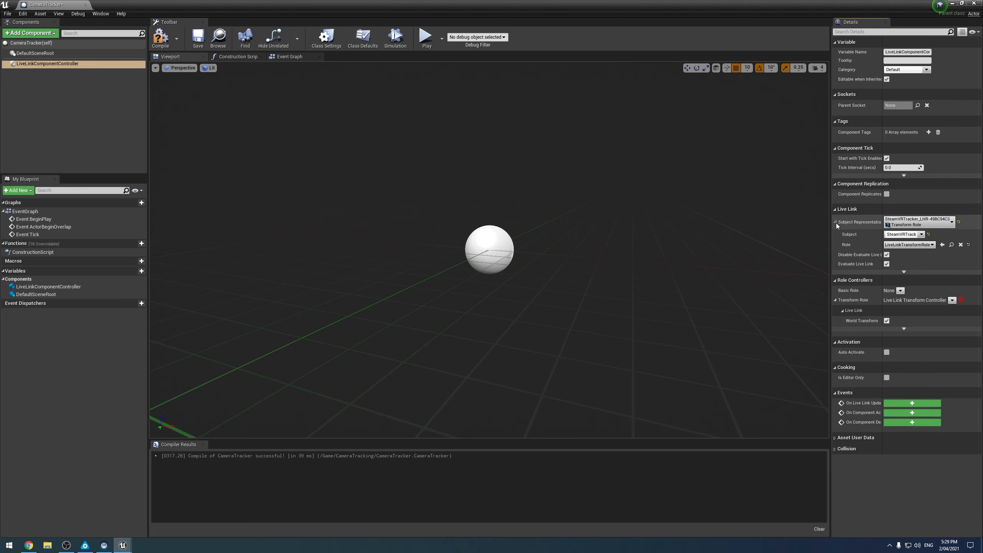
pyautogui.click(835, 221)
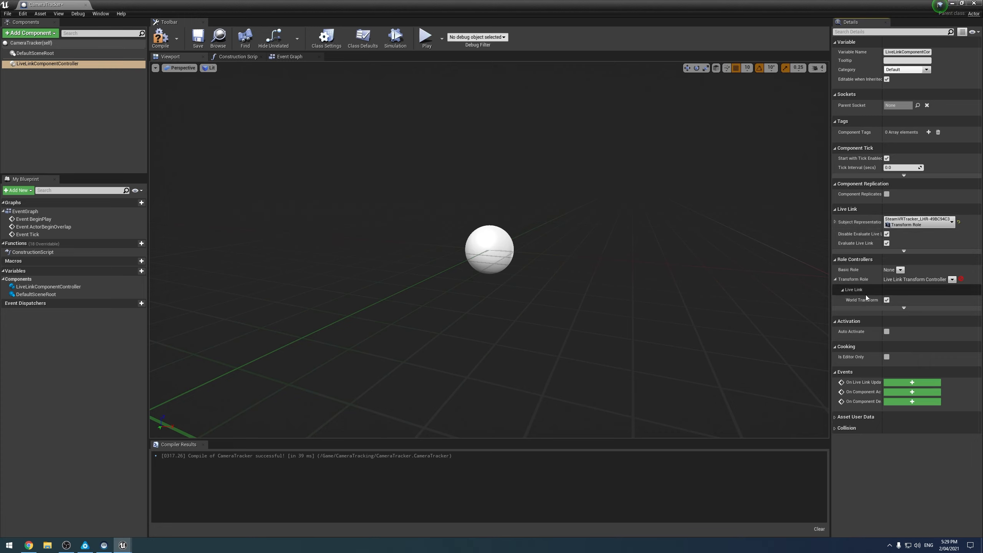
# Step: Turn off World Transform for the component's Transform Role and compile the blueprint
pyautogui.click(887, 301)
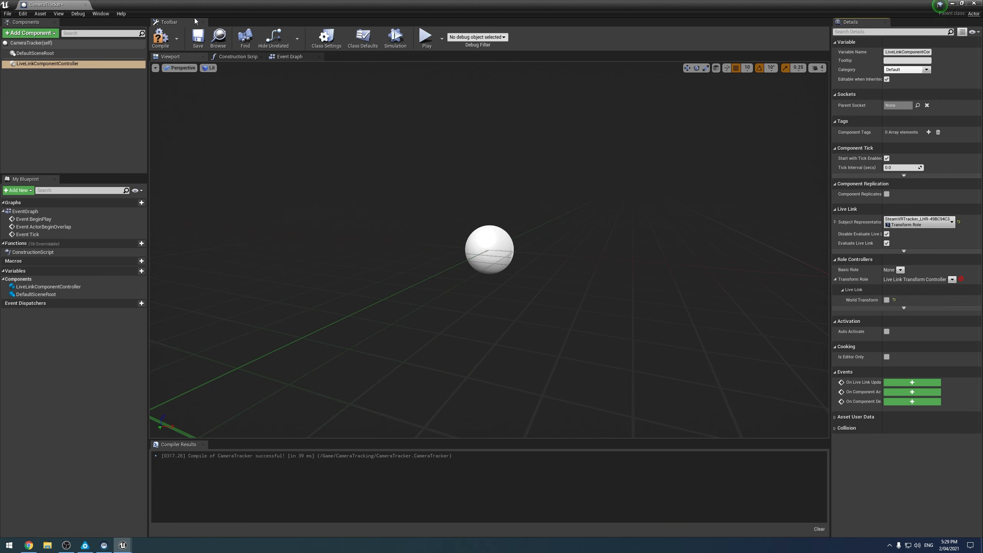
pyautogui.click(156, 45)
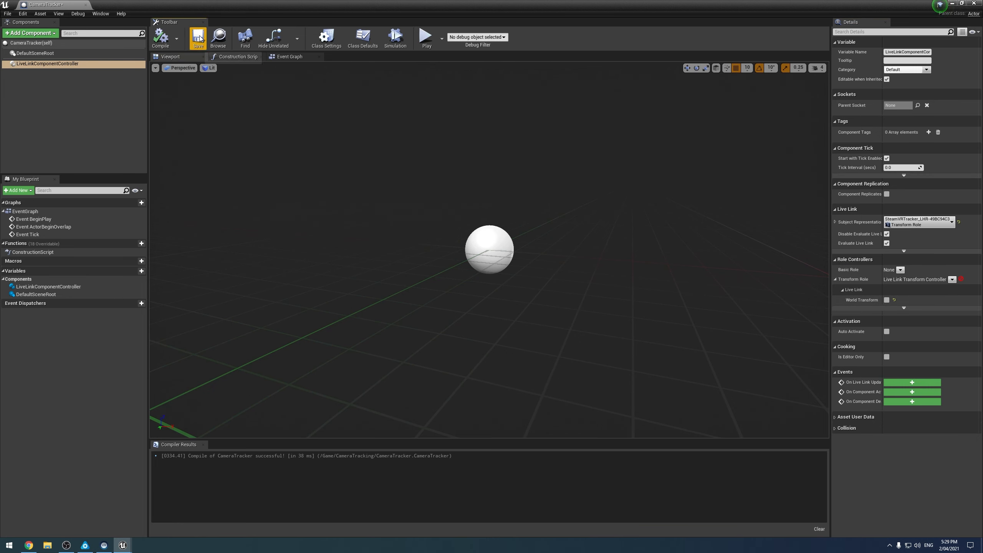
# Step: Save the blueprint and add an Arrow component named Tracker under the default scene root
pyautogui.click(197, 37)
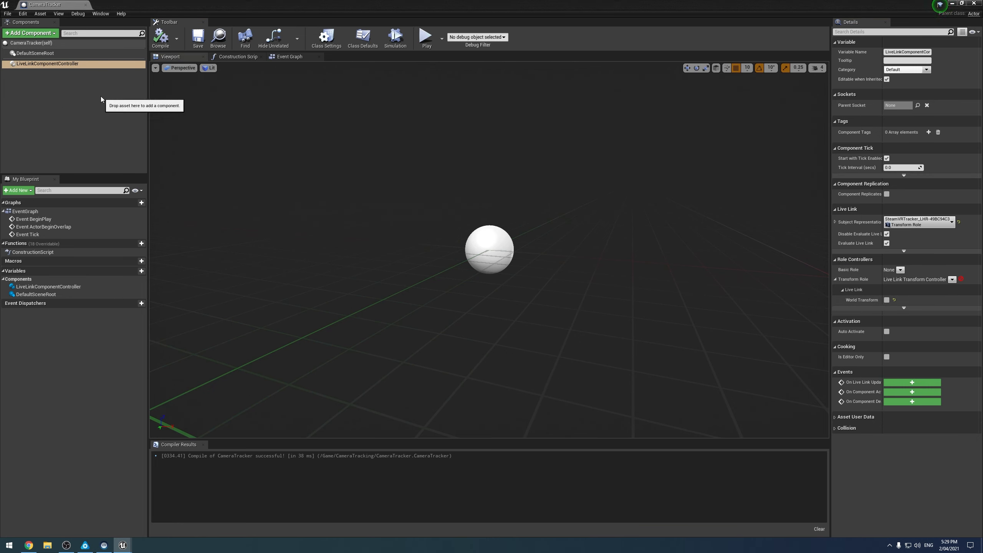
pyautogui.click(56, 34)
pyautogui.write('SA')
pyautogui.press('BackSpace')
pyautogui.write('\\A')
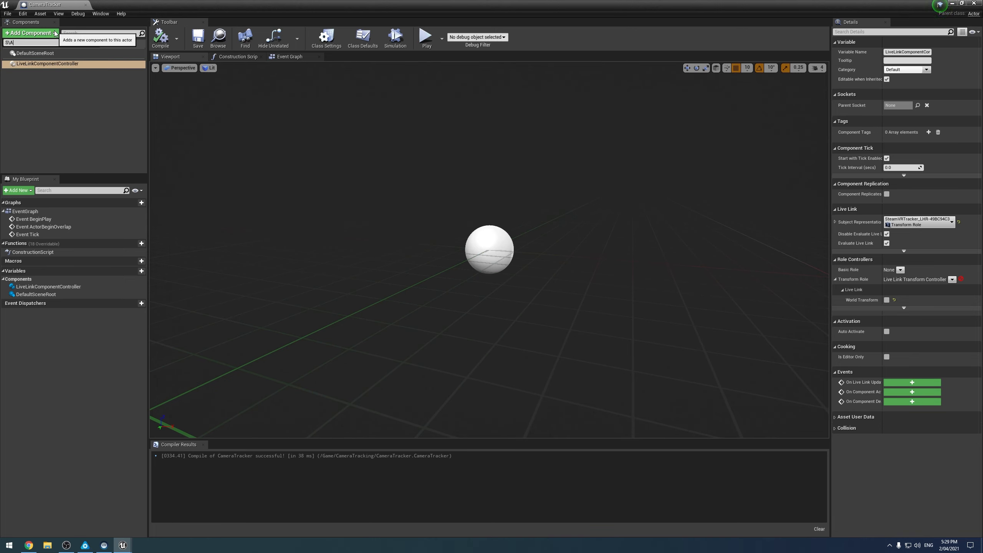
pyautogui.write('rr')
pyautogui.press('BackSpace')
pyautogui.press('BackSpace')
pyautogui.press('BackSpace')
pyautogui.press('BackSpace')
pyautogui.press('BackSpace')
pyautogui.write('Arrow')
pyautogui.press('Return')
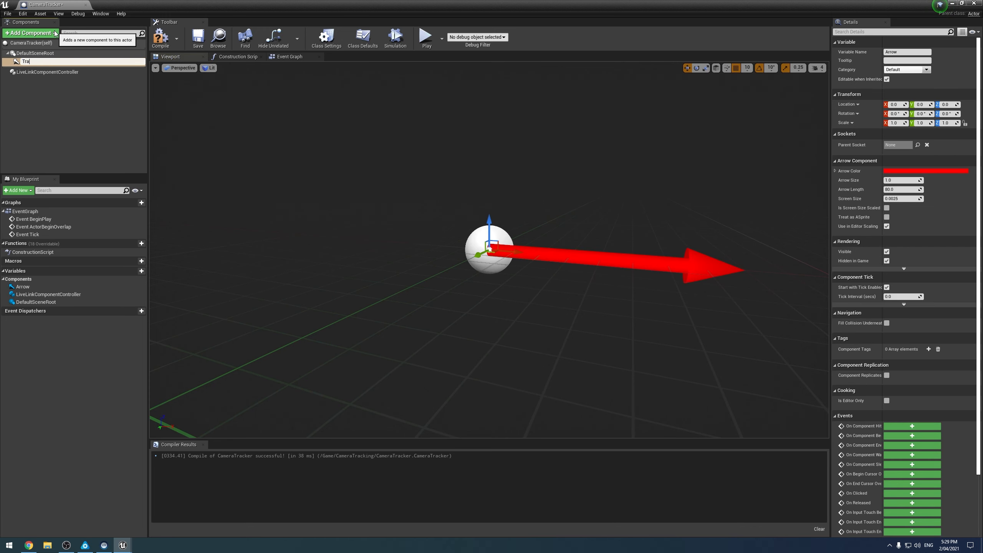
pyautogui.press('Return')
# Step: Add a second Arrow component as a child of Tracker and name it Camera
pyautogui.click(53, 34)
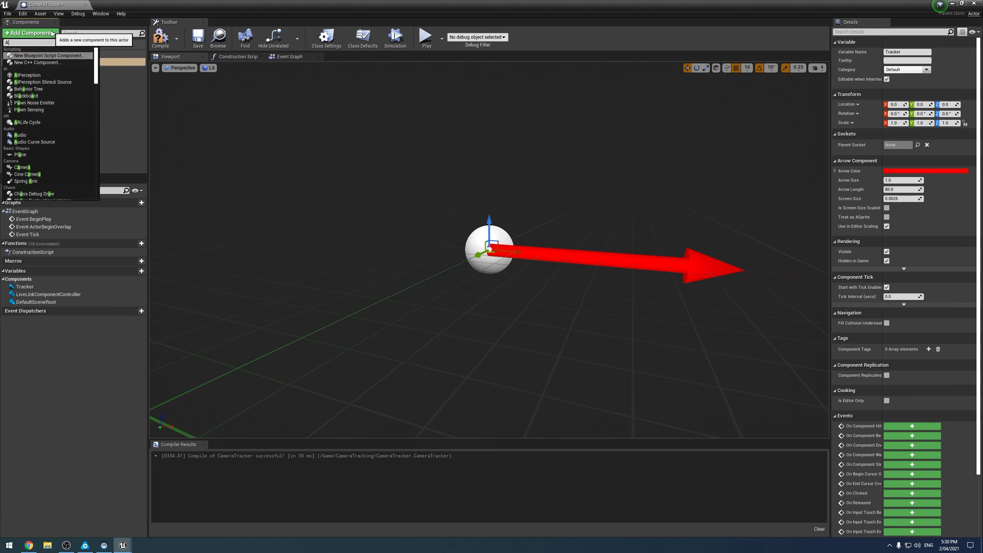
pyautogui.write('Arr')
pyautogui.press('Return')
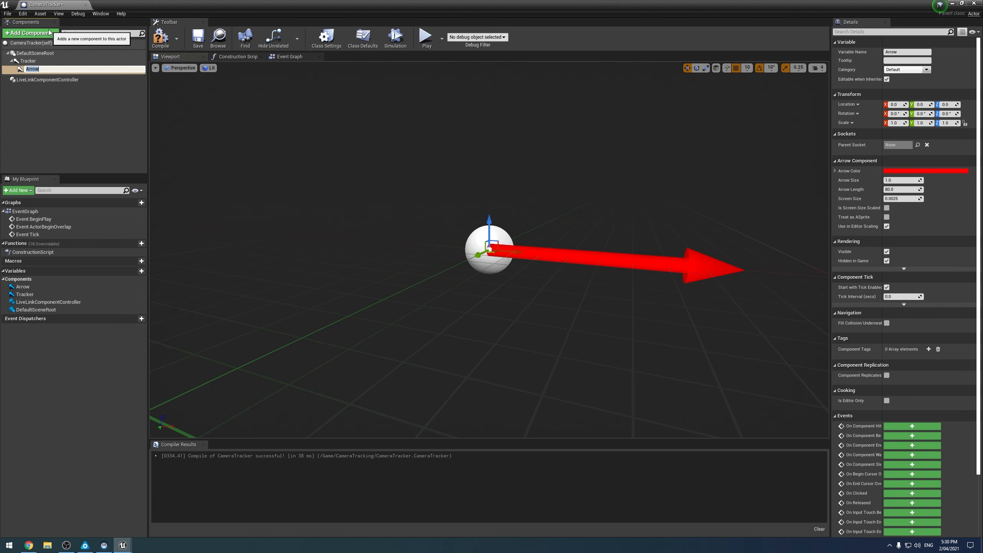
pyautogui.write('Camera')
pyautogui.press('Return')
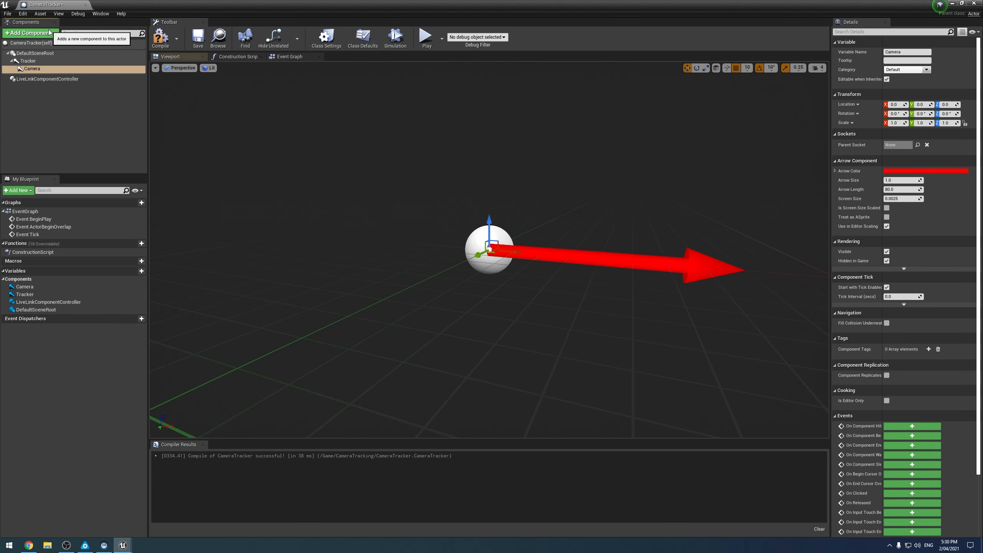
# Step: Change the Camera arrow's Arrow Color to a blue-violet
pyautogui.click(903, 171)
pyautogui.moveTo(795, 237); pyautogui.dragTo(768, 182)
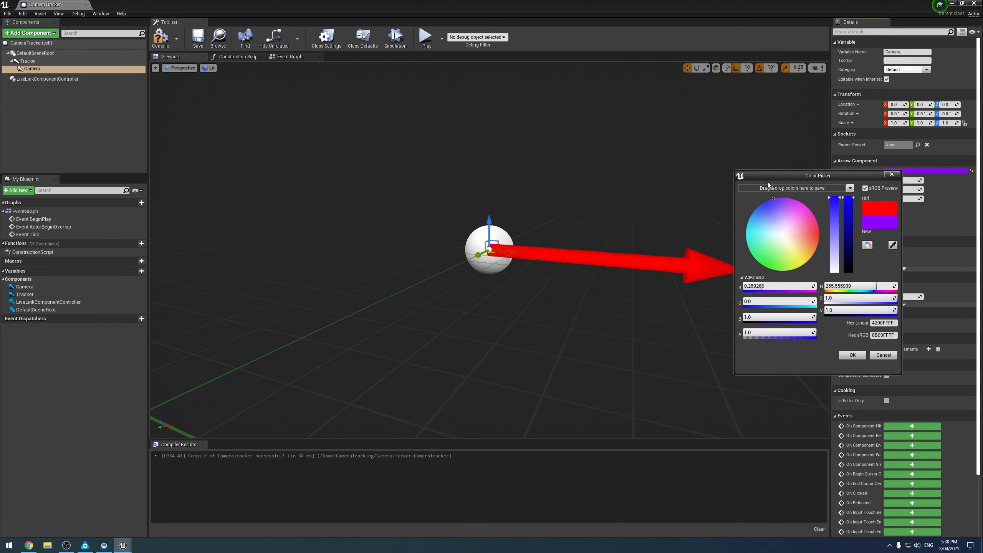
pyautogui.click(852, 355)
pyautogui.moveTo(510, 274)
pyautogui.mouseDown(button='right')
pyautogui.moveTo(549, 273)
pyautogui.moveTo(517, 277)
pyautogui.mouseUp(button='right')
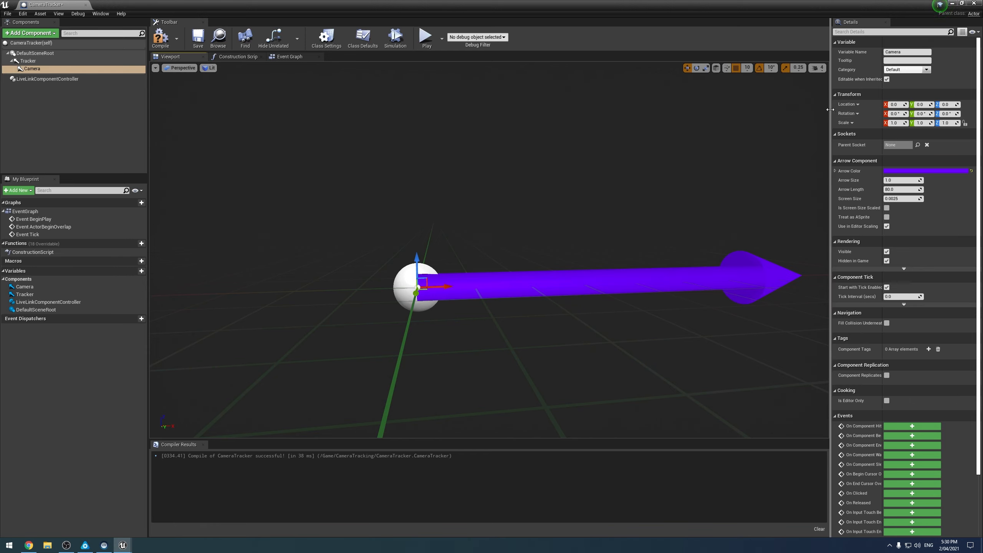
# Step: Set the Camera arrow's location to X -6.5 and Z -7.5, then compile and save the blueprint
pyautogui.moveTo(829, 111); pyautogui.dragTo(799, 111)
pyautogui.click(948, 104)
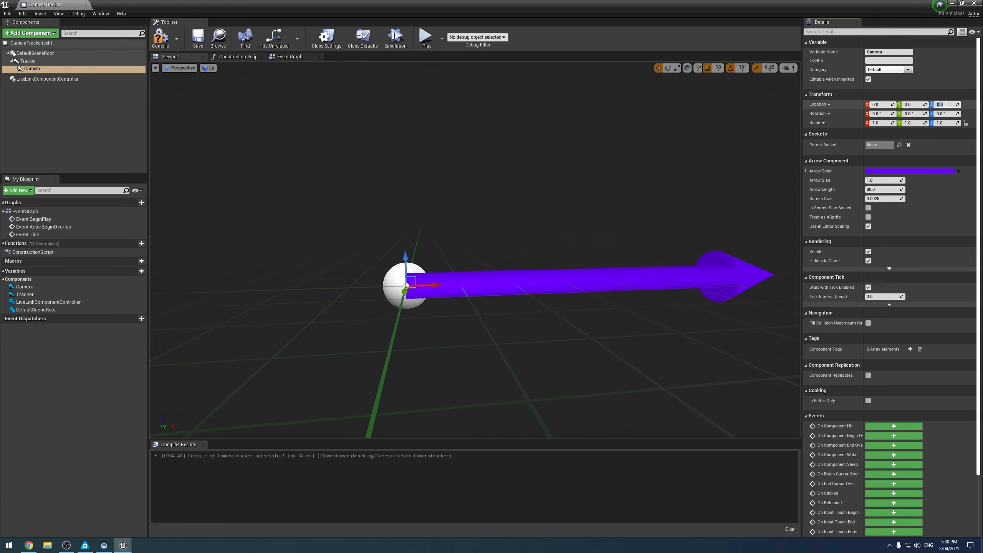
pyautogui.press('BackSpace')
pyautogui.write('-7.5')
pyautogui.press('Return')
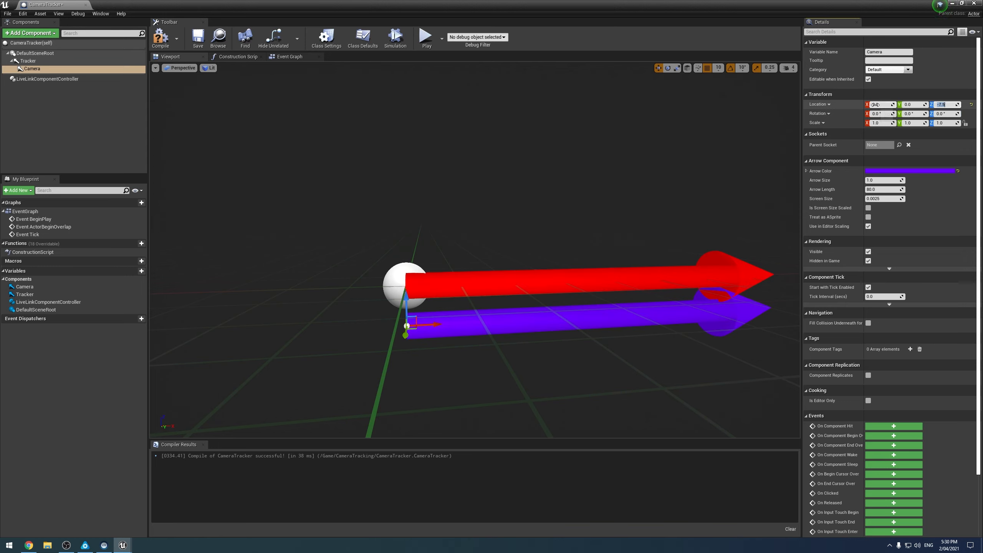
pyautogui.click(876, 105)
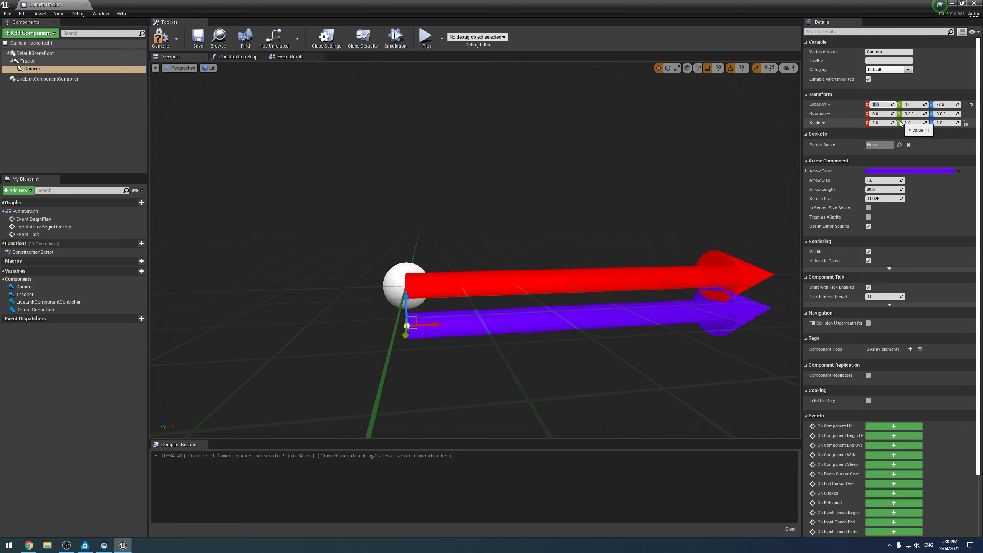
pyautogui.write('-6.5')
pyautogui.press('Return')
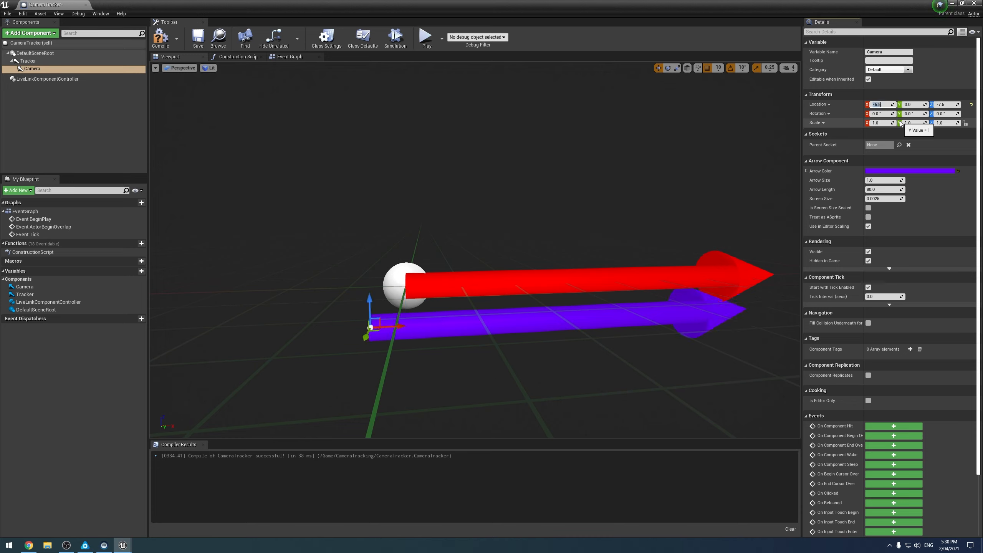
pyautogui.click(406, 316)
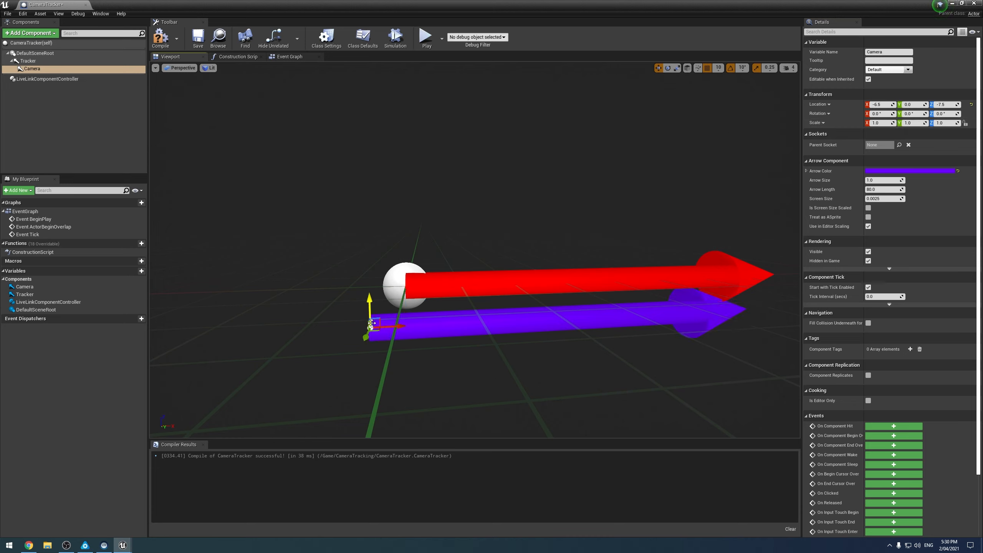
pyautogui.click(198, 38)
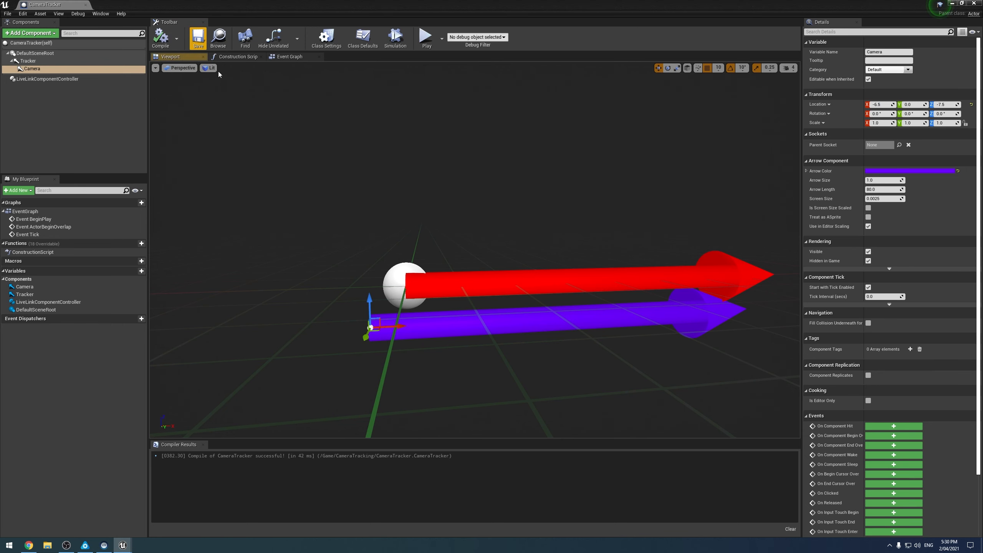
# Step: Add an On Live Link Updated event for the LiveLinkComponentController to the Event Graph
pyautogui.click(299, 57)
pyautogui.moveTo(404, 329); pyautogui.dragTo(314, 209, button='right')
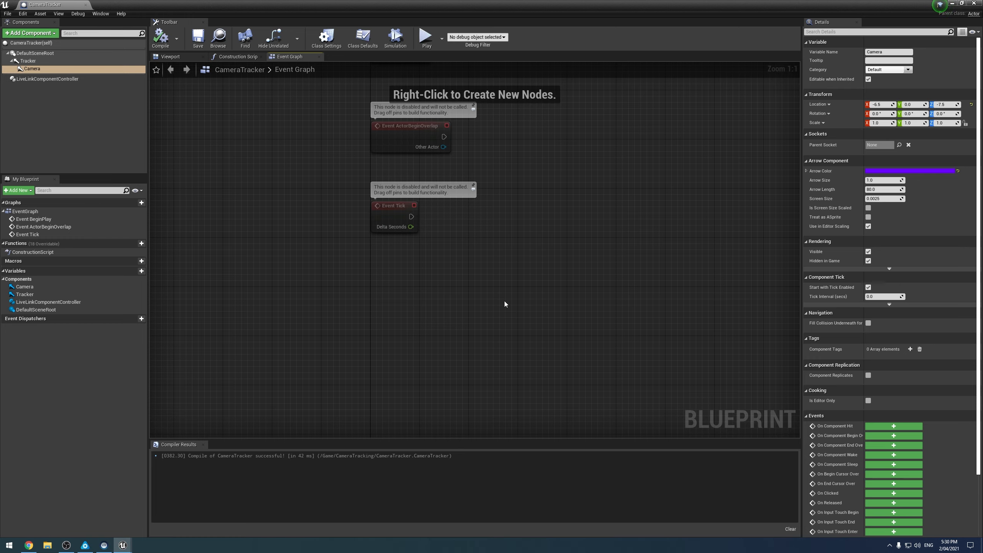
pyautogui.moveTo(309, 234); pyautogui.dragTo(299, 331, button='right')
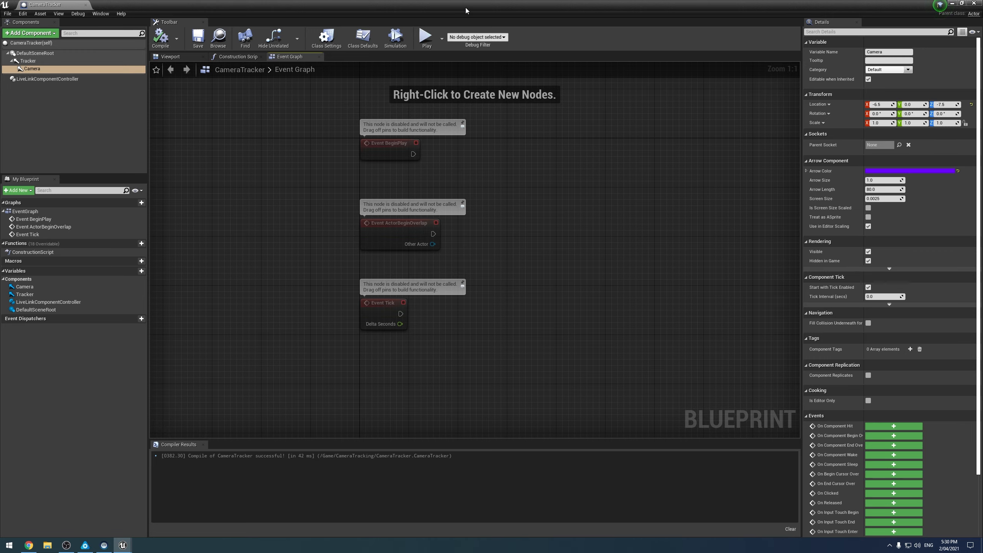
pyautogui.moveTo(465, 8); pyautogui.dragTo(410, 3)
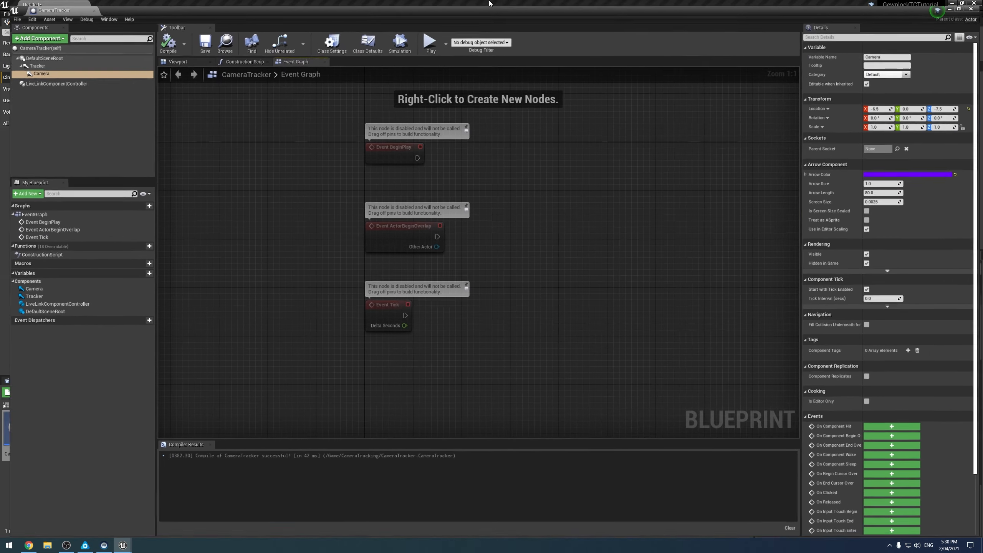
pyautogui.moveTo(457, 290); pyautogui.dragTo(487, 200, button='right')
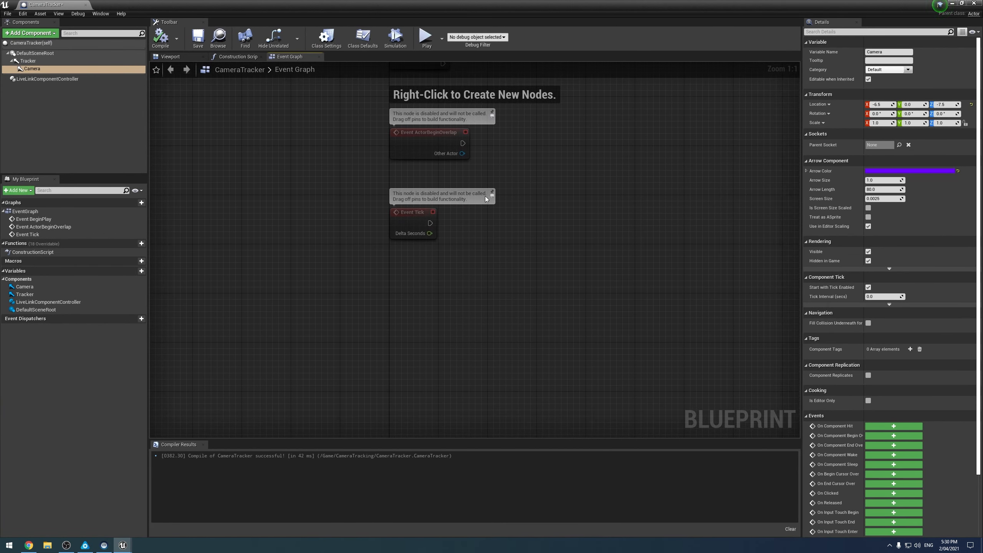
pyautogui.click(51, 79)
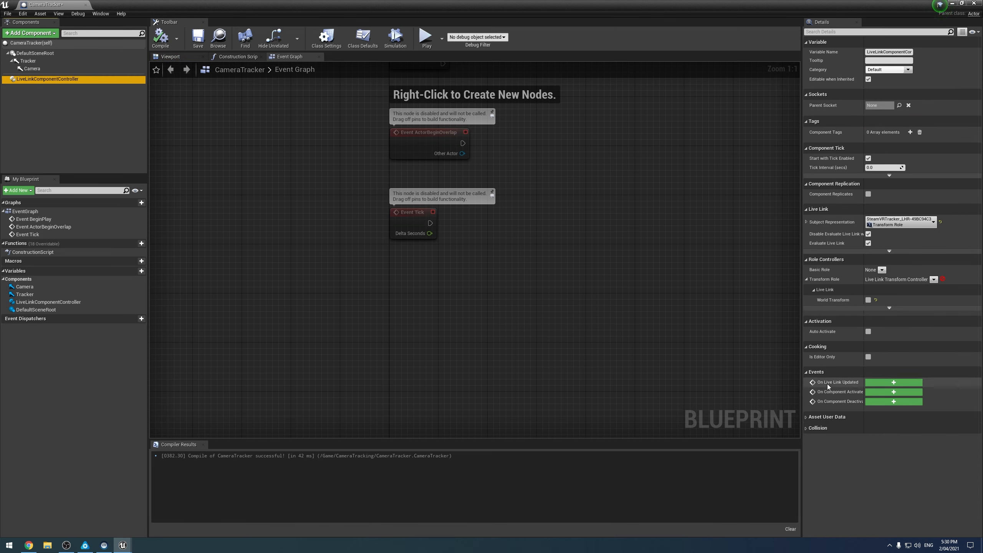
pyautogui.click(882, 382)
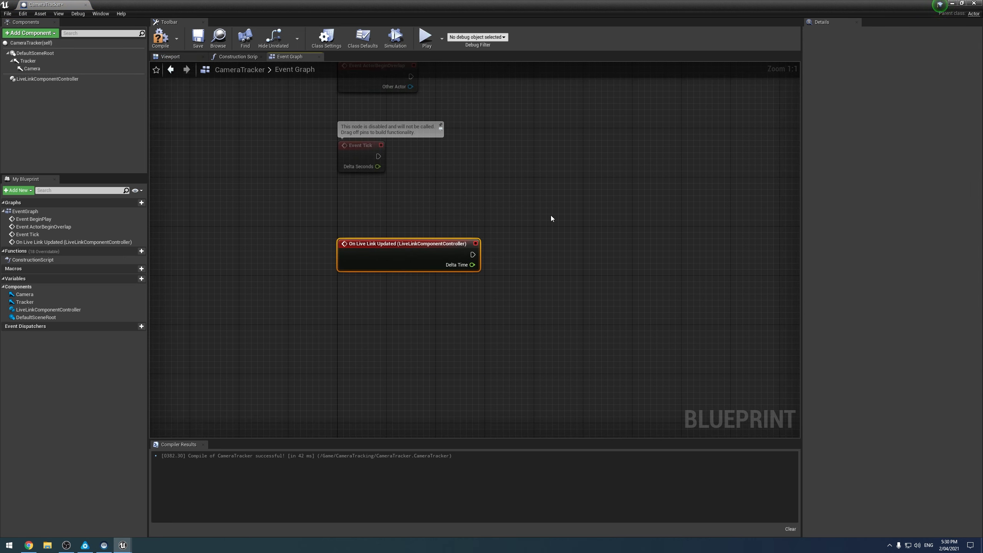
# Step: Compile and save the CameraTracker blueprint with the new Live Link event
pyautogui.moveTo(472, 255); pyautogui.dragTo(581, 258)
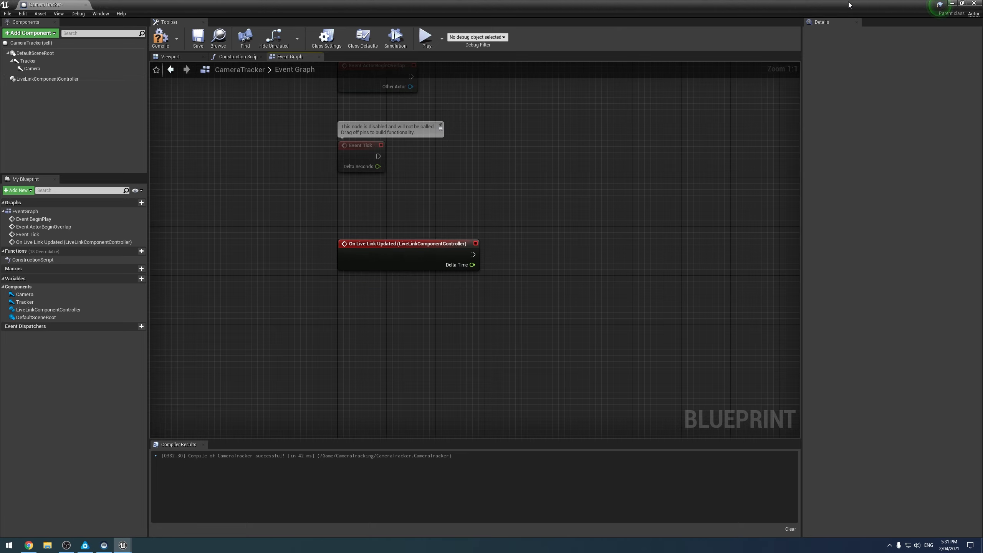
pyautogui.moveTo(848, 5); pyautogui.dragTo(387, 2)
pyautogui.moveTo(376, 249); pyautogui.dragTo(327, 252, button='right')
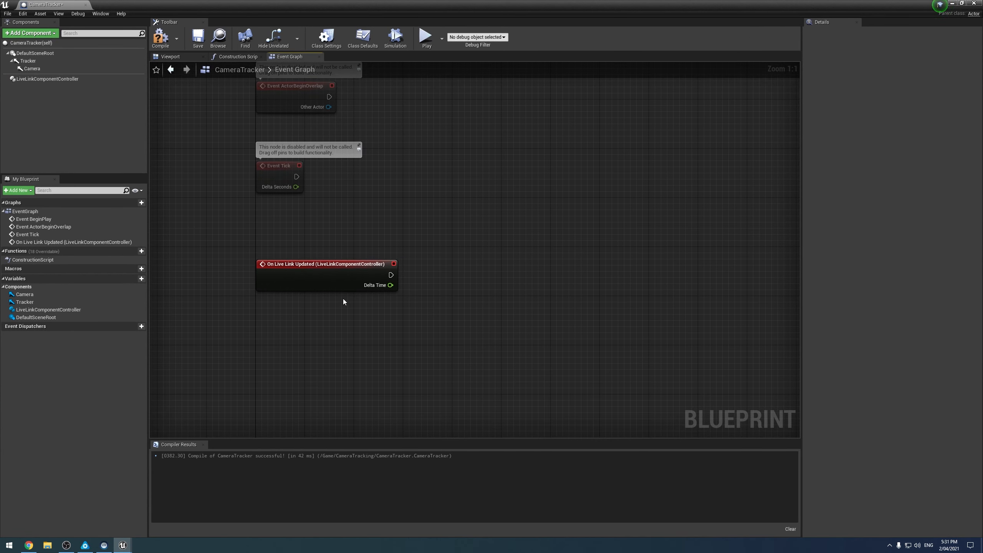
pyautogui.moveTo(391, 275); pyautogui.dragTo(377, 184)
pyautogui.click(160, 37)
pyautogui.click(197, 37)
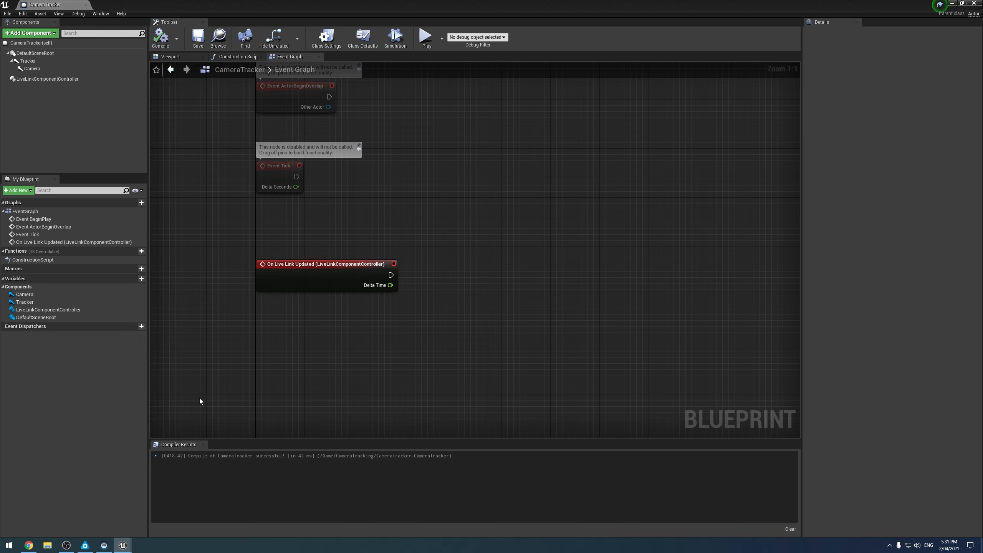
# Step: Set the CineCamera variable's type to Cine Camera Actor and make it instance editable
pyautogui.moveTo(505, 255); pyautogui.dragTo(462, 219, button='right')
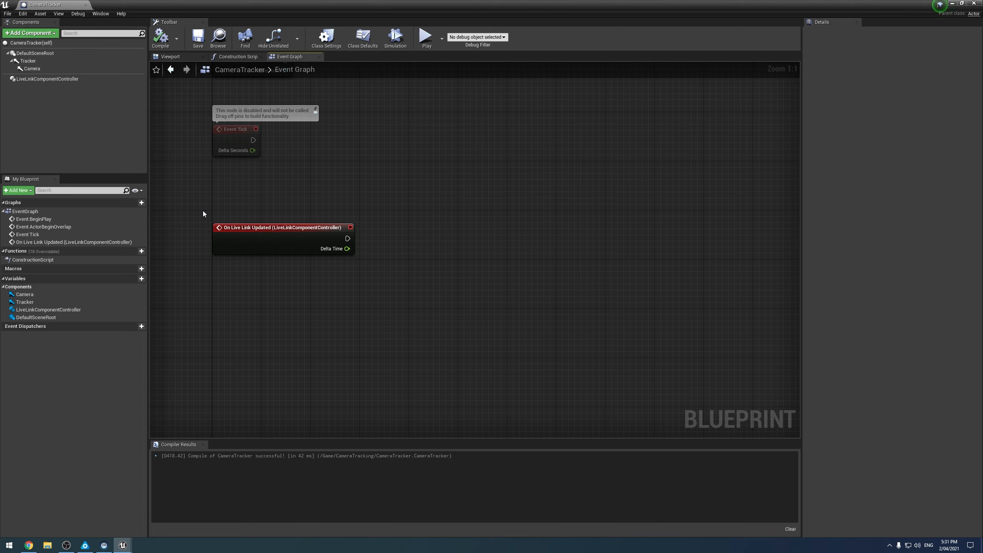
pyautogui.moveTo(202, 211); pyautogui.dragTo(225, 217, button='right')
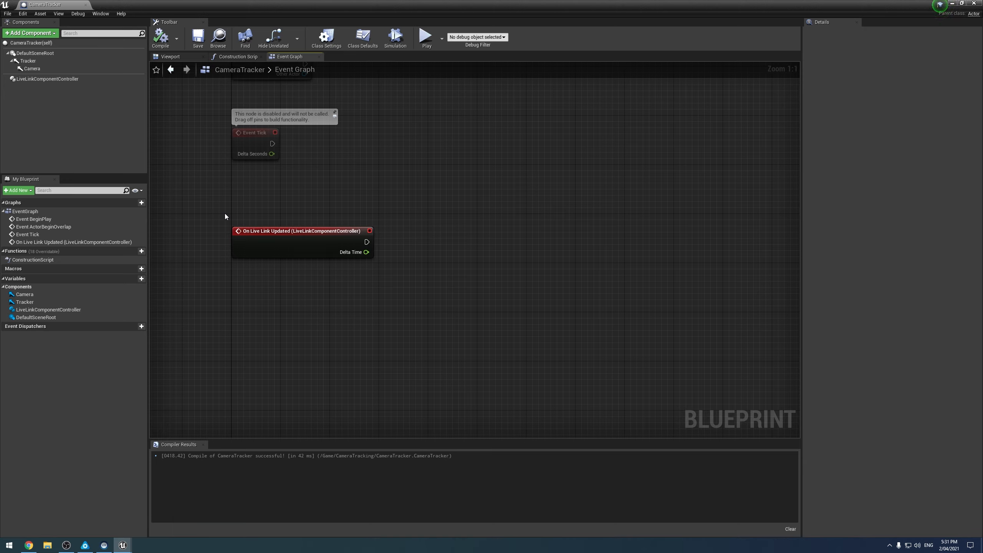
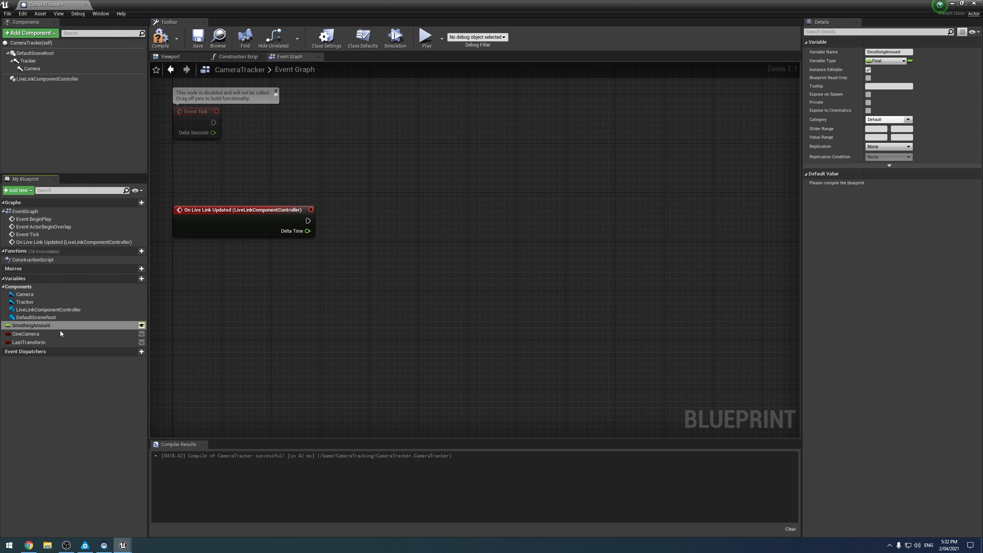
pyautogui.click(39, 334)
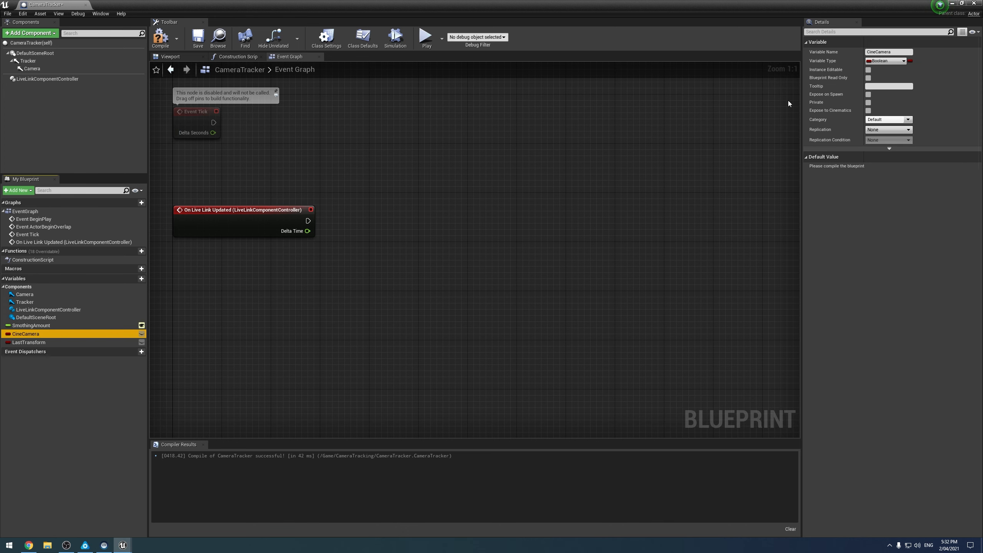
pyautogui.click(877, 61)
pyautogui.write('Cine')
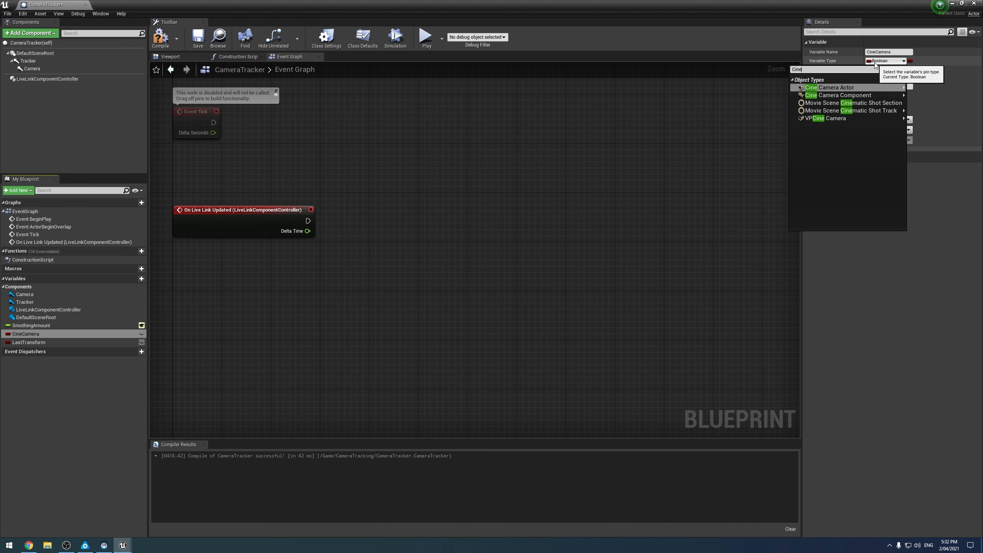
pyautogui.click(919, 90)
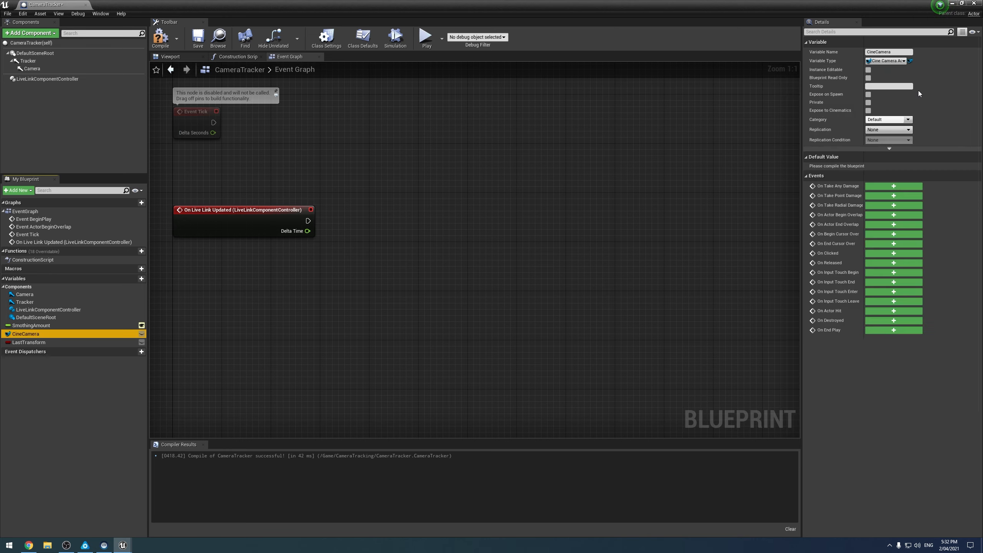
pyautogui.click(141, 334)
# Step: Set the LastTransform variable's type to Transform
pyautogui.click(116, 342)
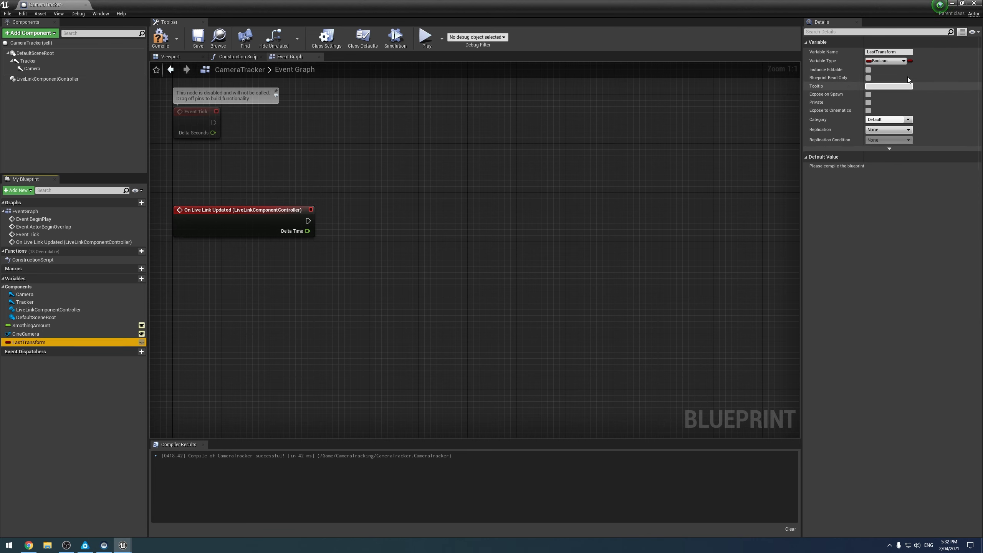
pyautogui.click(885, 60)
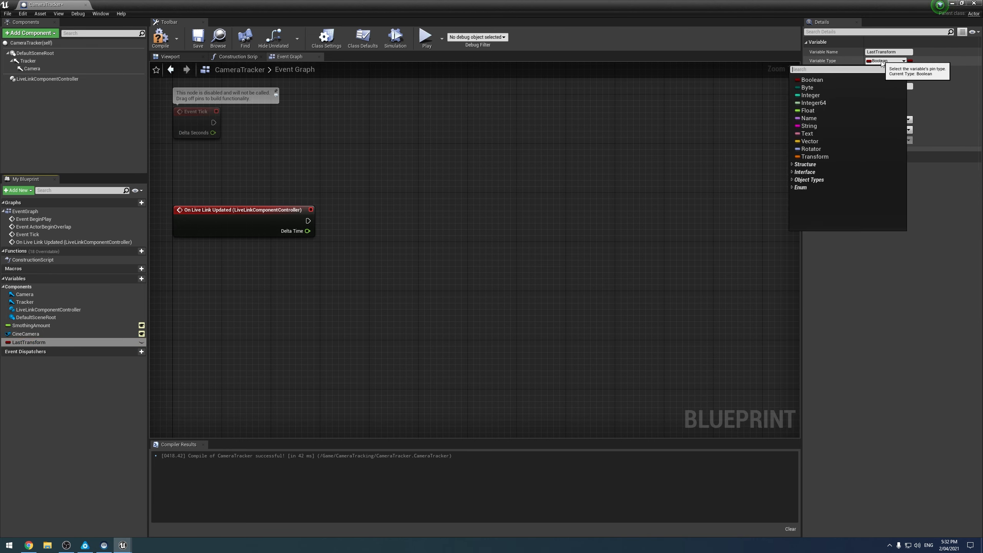
pyautogui.click(815, 156)
# Step: Place a Camera reference below the On Live Link Updated event and connect it to a GetWorldTransform node beside it
pyautogui.moveTo(247, 350); pyautogui.dragTo(252, 340, button='right')
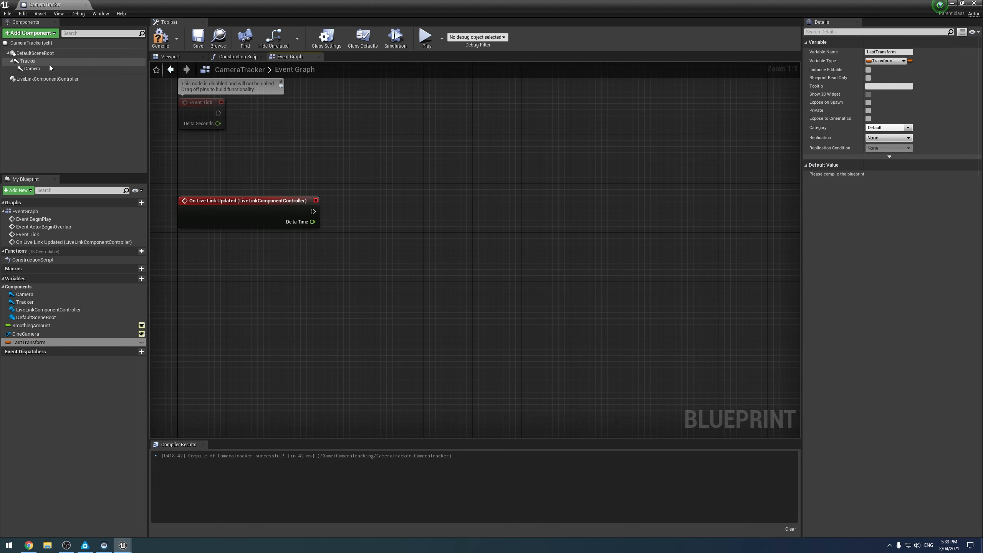
pyautogui.moveTo(31, 69); pyautogui.dragTo(435, 283)
pyautogui.write('getwor')
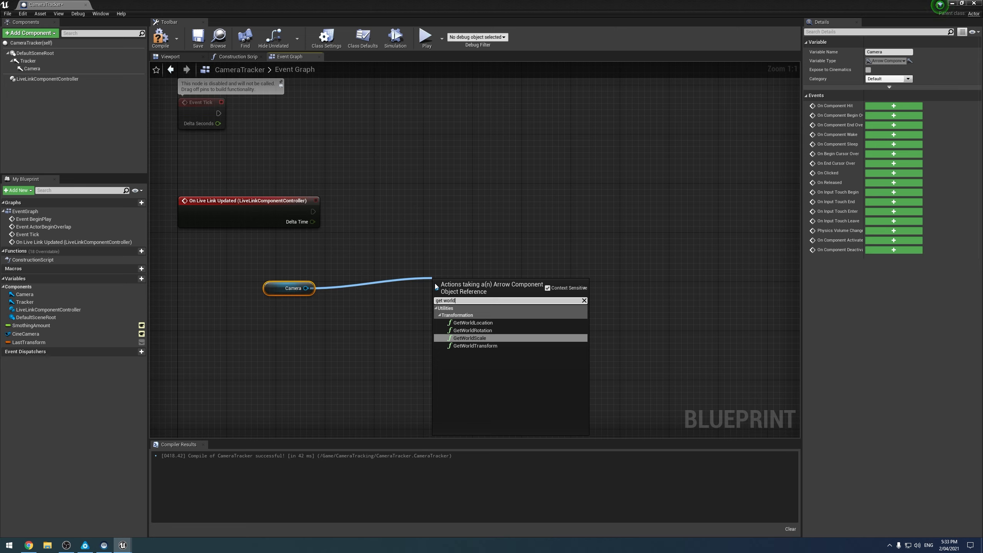
pyautogui.write('ld')
pyautogui.click(492, 346)
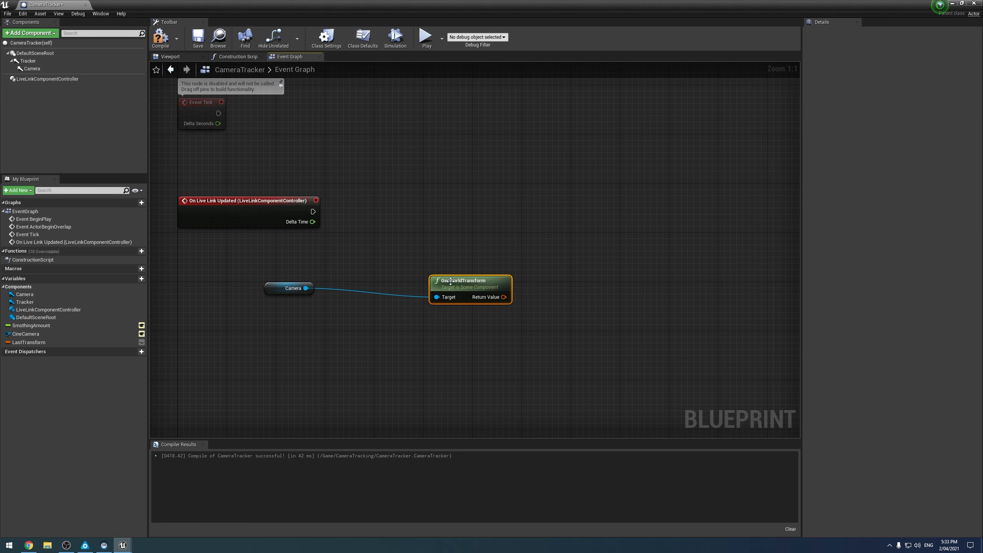
pyautogui.moveTo(450, 281); pyautogui.dragTo(352, 275)
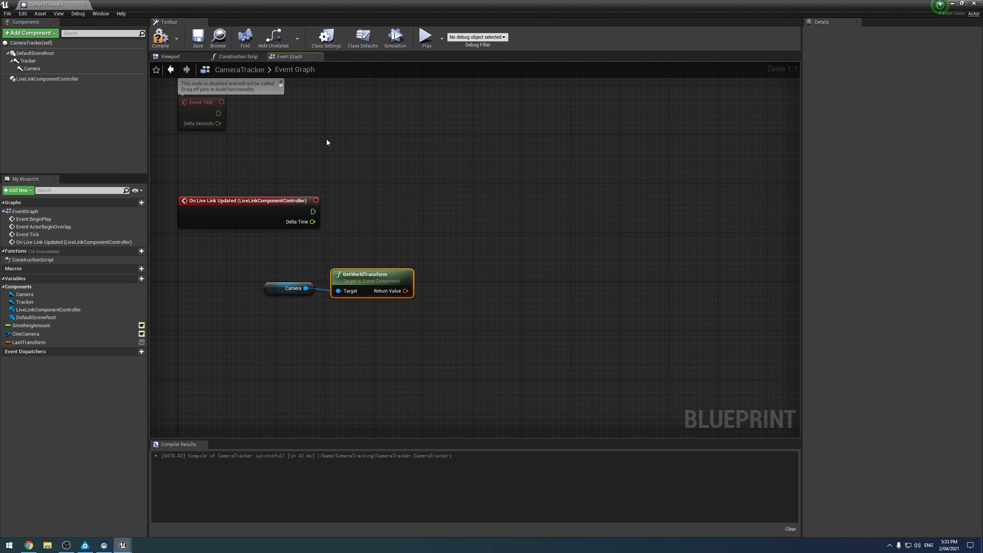
pyautogui.click(43, 333)
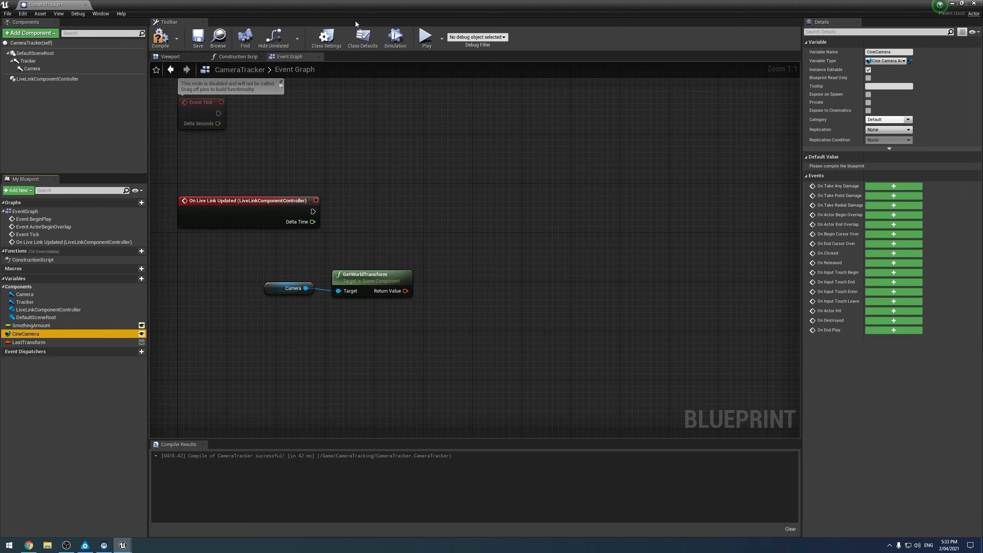
pyautogui.moveTo(350, 10)
pyautogui.mouseDown()
pyautogui.moveTo(318, 340)
pyautogui.moveTo(360, 67)
pyautogui.moveTo(345, 1)
pyautogui.mouseUp()
pyautogui.moveTo(239, 7)
pyautogui.mouseDown()
pyautogui.moveTo(161, 294)
pyautogui.moveTo(232, 1)
pyautogui.mouseUp()
pyautogui.hotkey('ctrl', 'z')
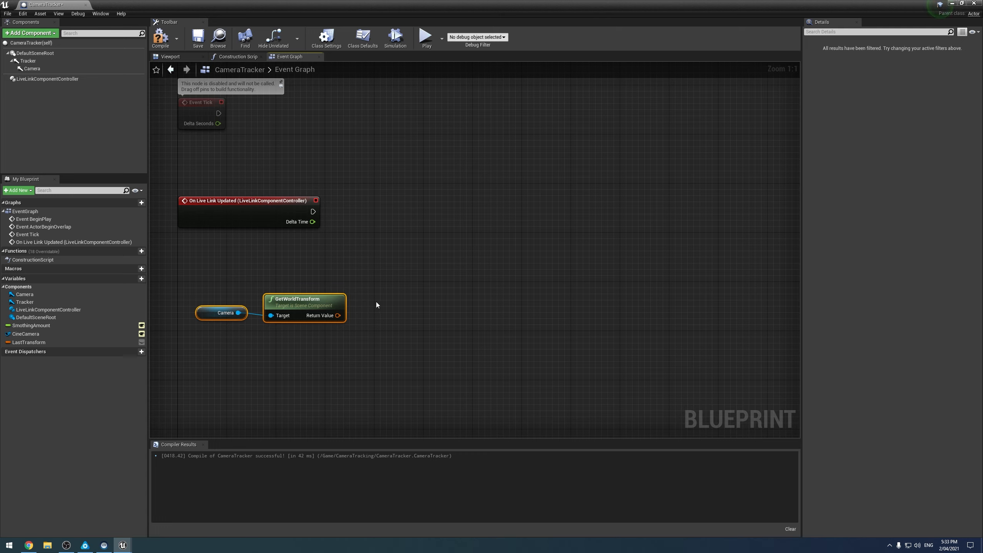
# Step: Place a LastTransform reference feeding input A of a new Lerp (Transform) node, and connect GetWorldTransform's return value to input B
pyautogui.moveTo(35, 343); pyautogui.dragTo(425, 277)
pyautogui.click(305, 274)
pyautogui.write('lerp')
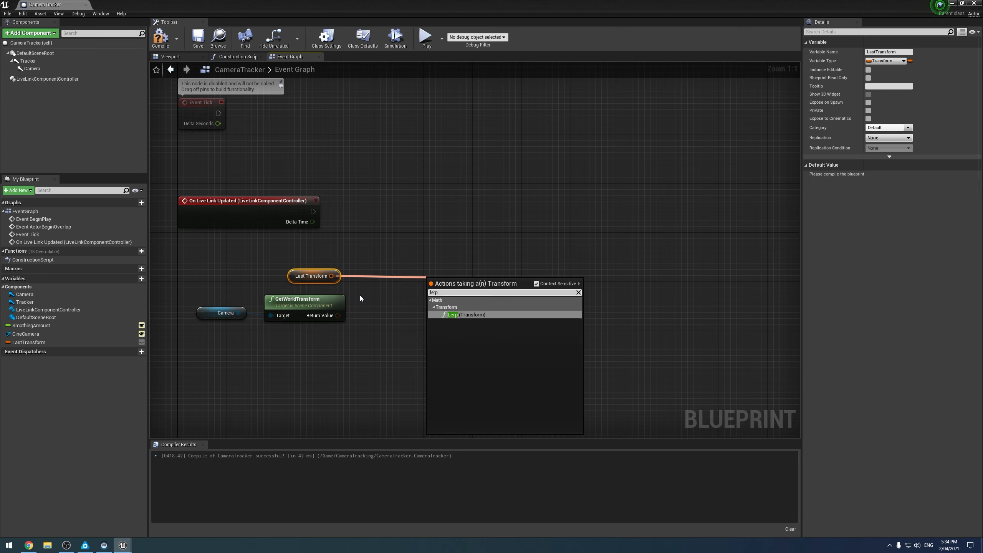
pyautogui.click(464, 314)
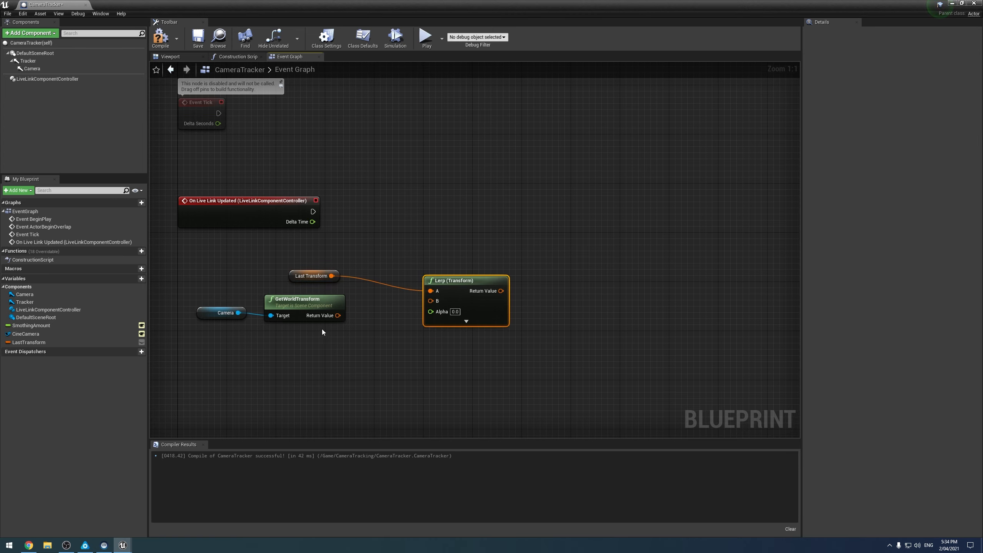
pyautogui.moveTo(338, 315); pyautogui.dragTo(431, 301)
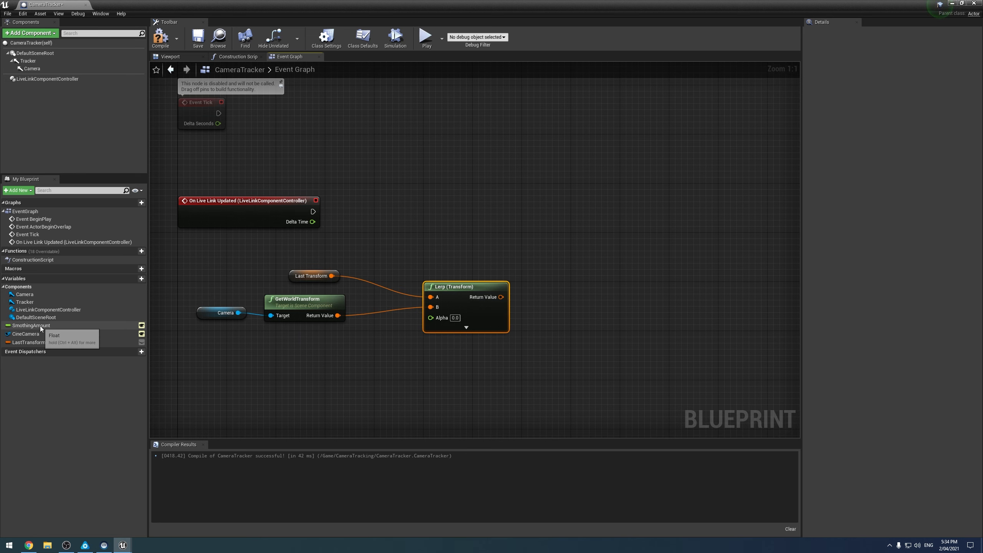
# Step: Multiply a SmothingAmount reference by the event's Delta Time with a float * float node, and feed the product into the Lerp's Alpha
pyautogui.moveTo(31, 325); pyautogui.dragTo(346, 351)
pyautogui.click(285, 346)
pyautogui.write('mult')
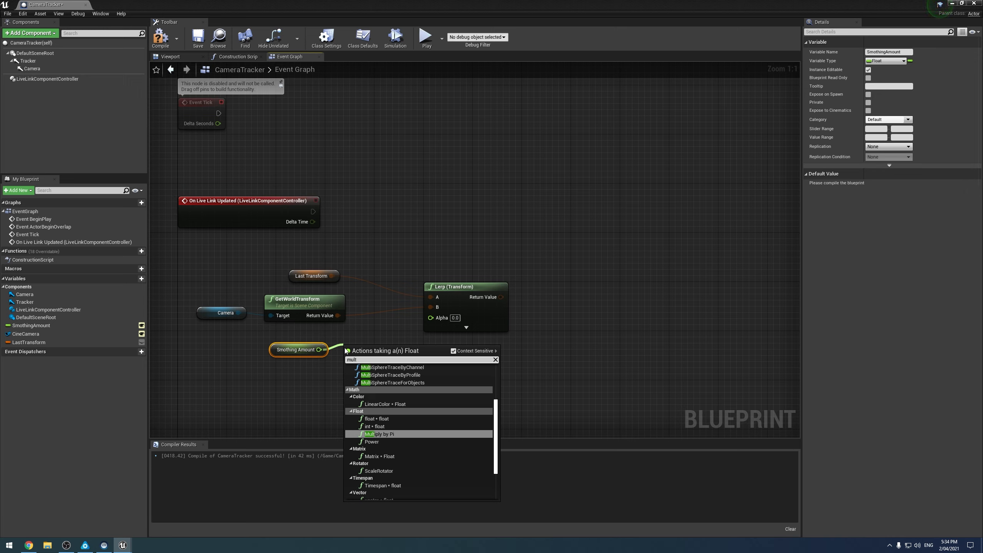
pyautogui.scroll(3, 405, 446)
pyautogui.scroll(-6, 401, 444)
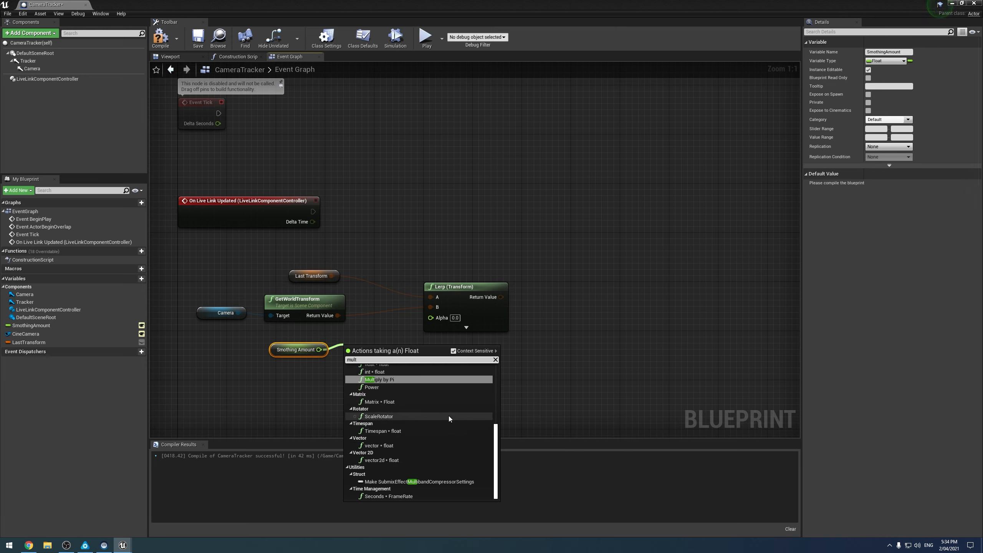
pyautogui.scroll(3, 447, 417)
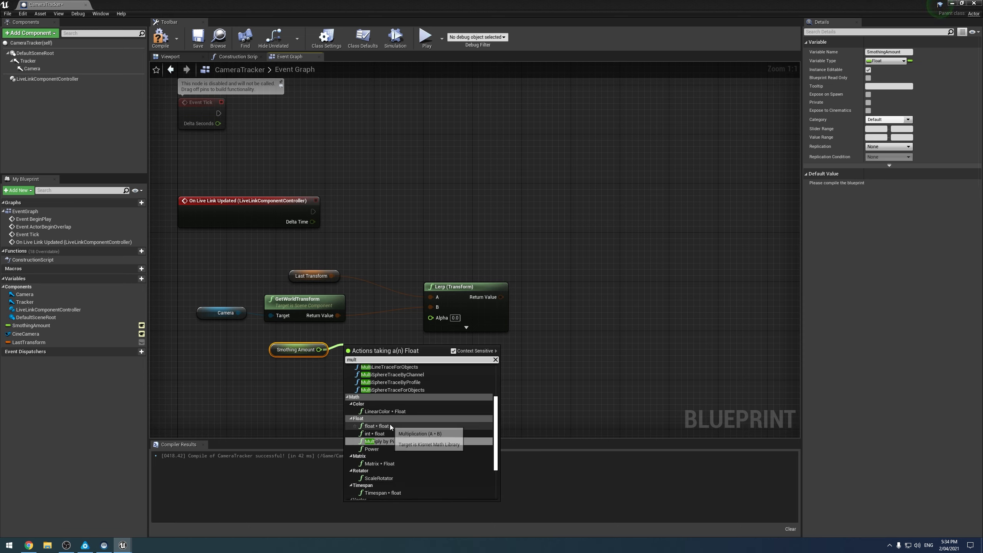
pyautogui.click(376, 426)
pyautogui.keyDown('ctrl'); pyautogui.moveTo(354, 349); pyautogui.dragTo(351, 361); pyautogui.keyUp('ctrl')
pyautogui.moveTo(312, 222); pyautogui.dragTo(430, 318)
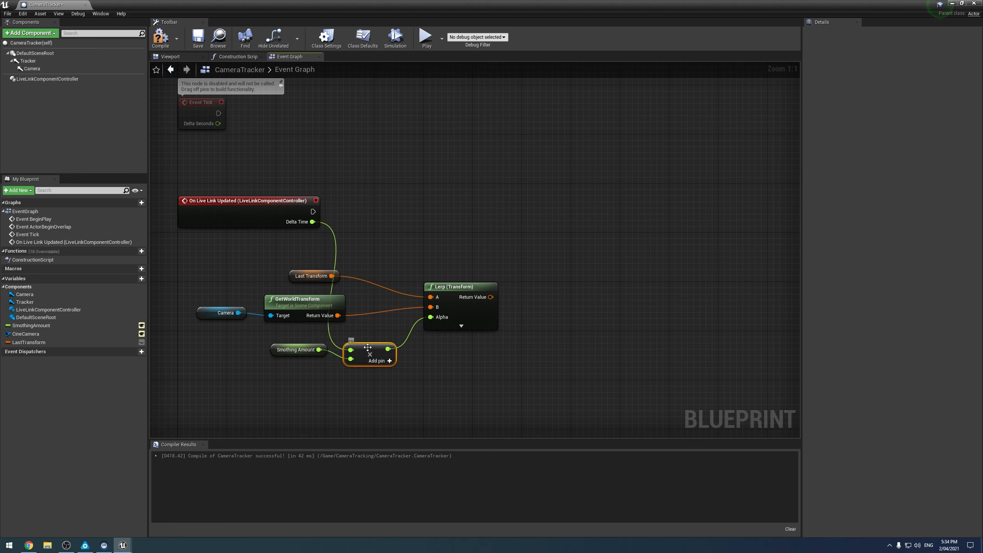
pyautogui.moveTo(372, 350); pyautogui.dragTo(378, 338)
# Step: Compile to expose the default value, set SmothingAmount's default to 15, and compile and save the blueprint
pyautogui.click(305, 350)
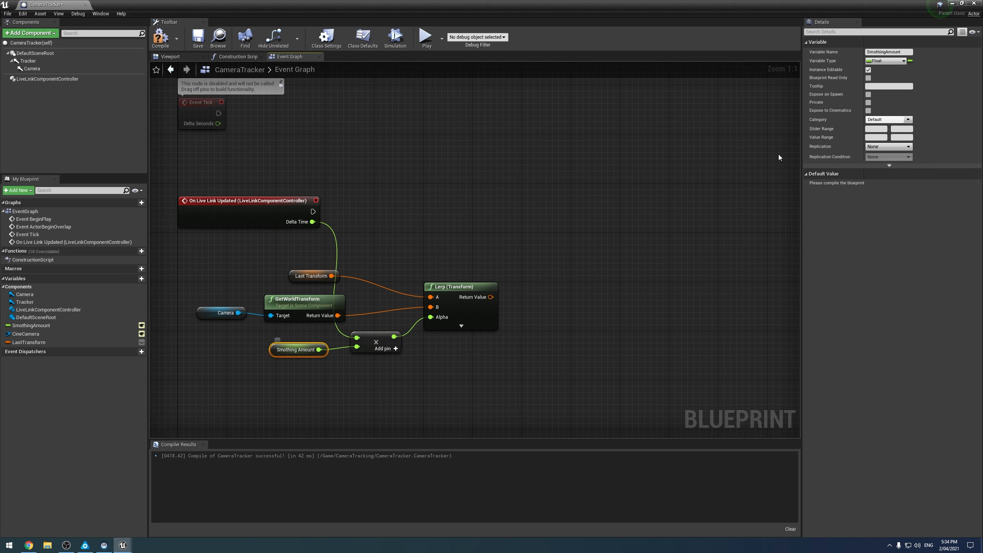
pyautogui.click(160, 38)
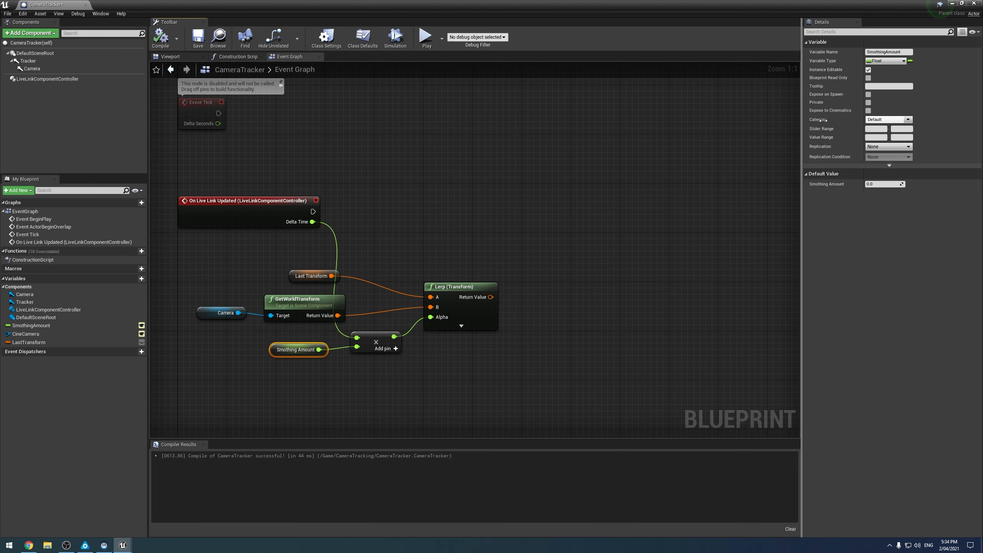
pyautogui.click(882, 184)
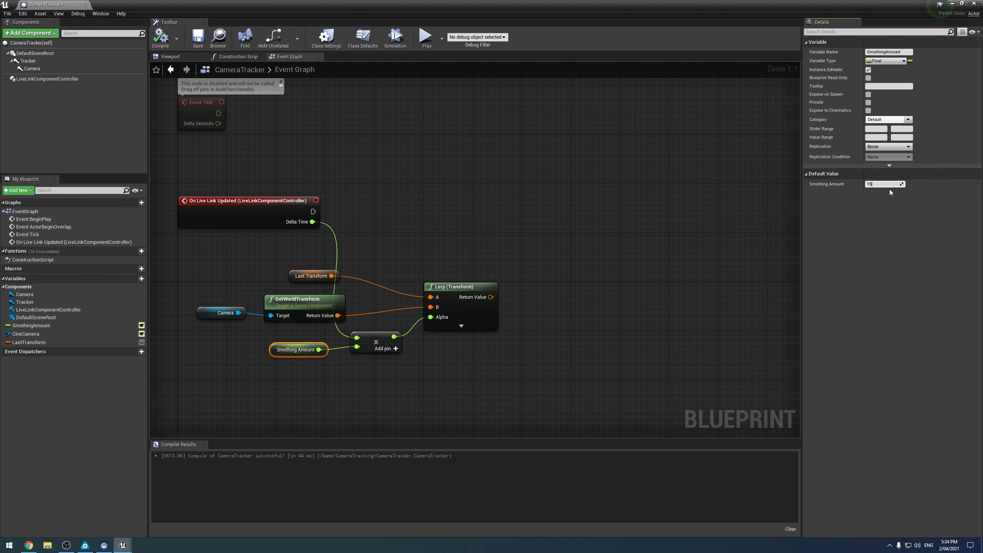
pyautogui.click(498, 196)
pyautogui.click(165, 40)
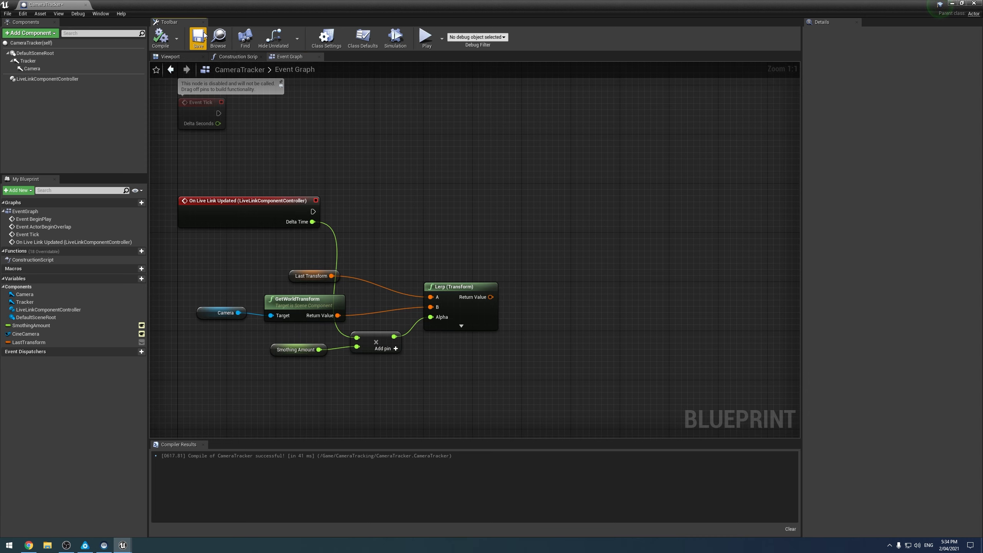
# Step: Place a CineCamera reference above the Lerp node and start adding a set action from it
pyautogui.moveTo(484, 230); pyautogui.dragTo(399, 228, button='right')
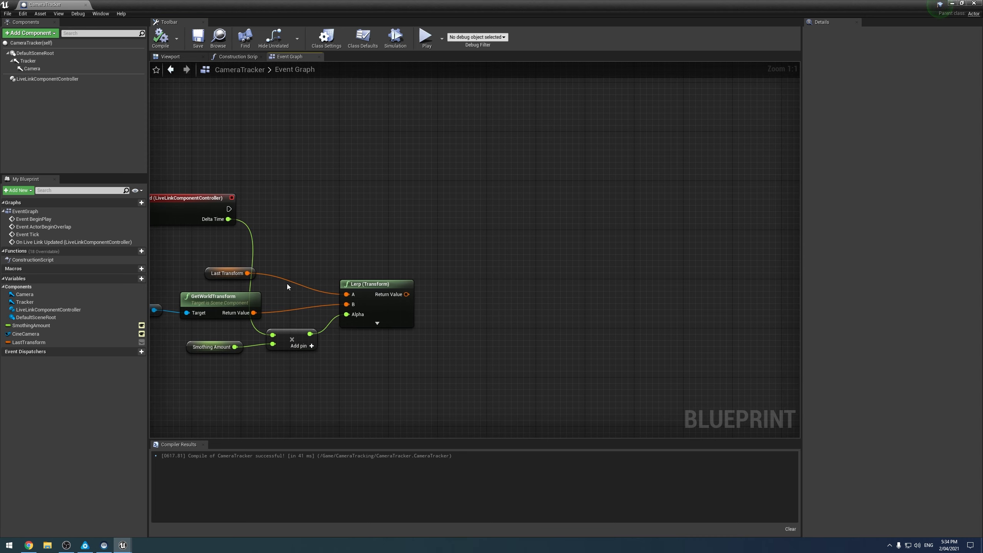
pyautogui.click(290, 335)
pyautogui.moveTo(298, 366); pyautogui.dragTo(338, 358, button='right')
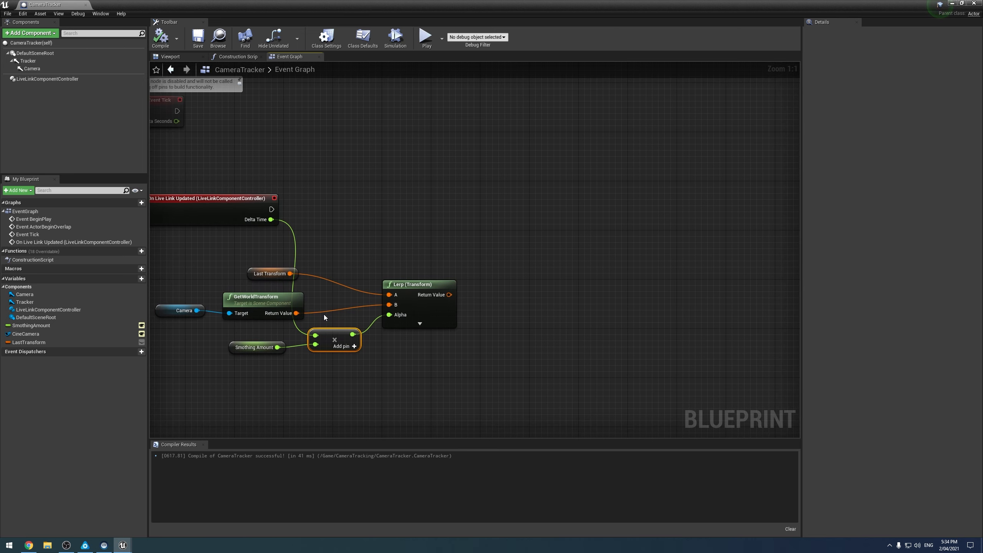
pyautogui.moveTo(520, 289); pyautogui.dragTo(523, 325, button='right')
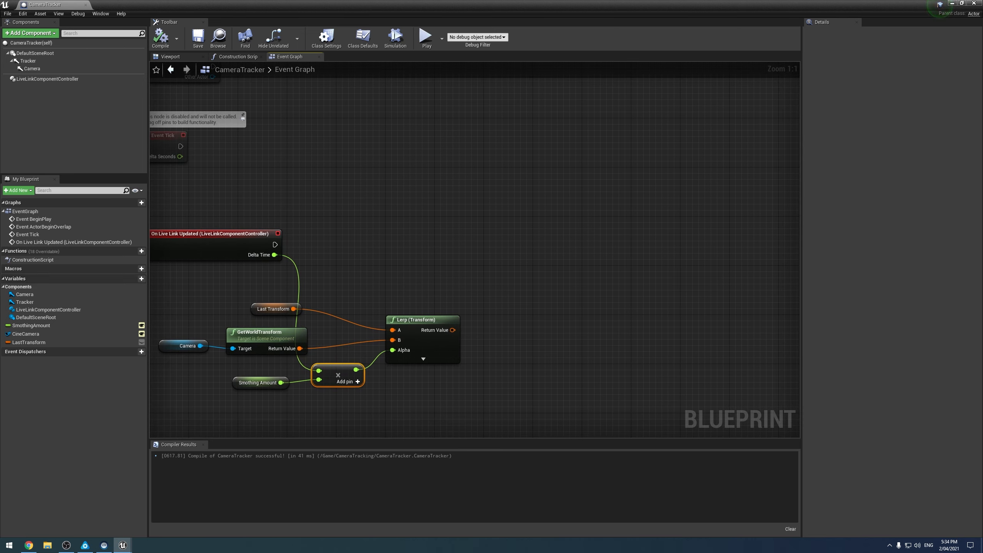
pyautogui.moveTo(25, 334); pyautogui.dragTo(514, 250)
pyautogui.click(449, 225)
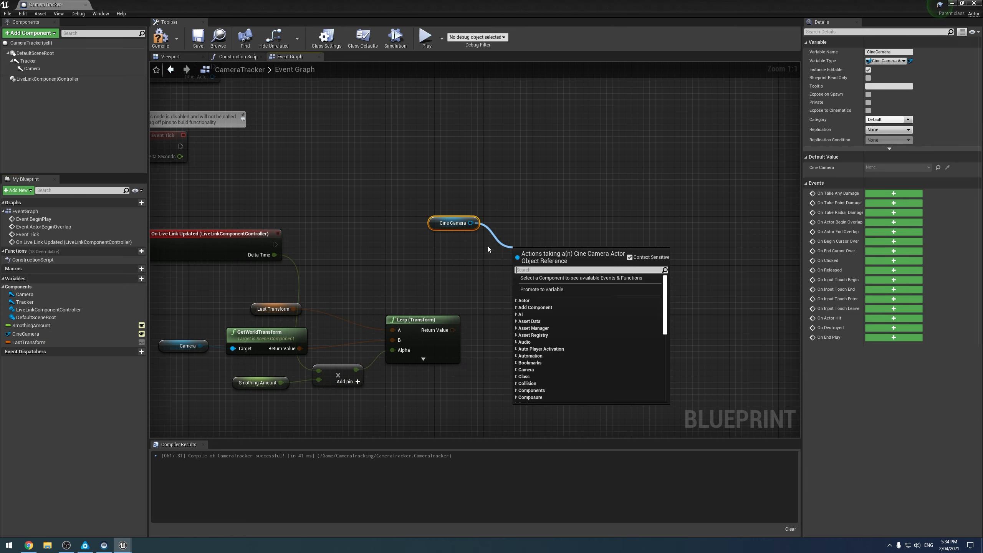
pyautogui.write('set')
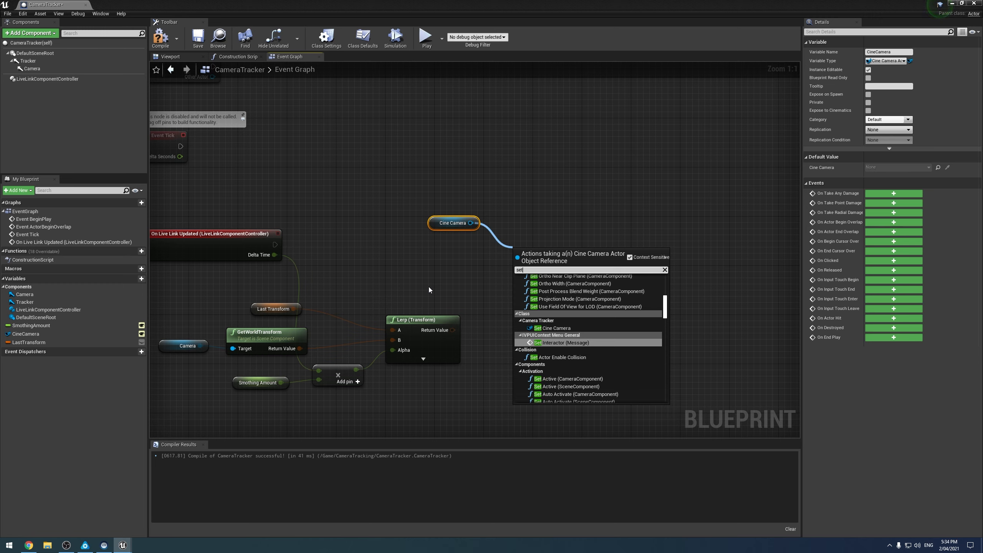
pyautogui.write(' world')
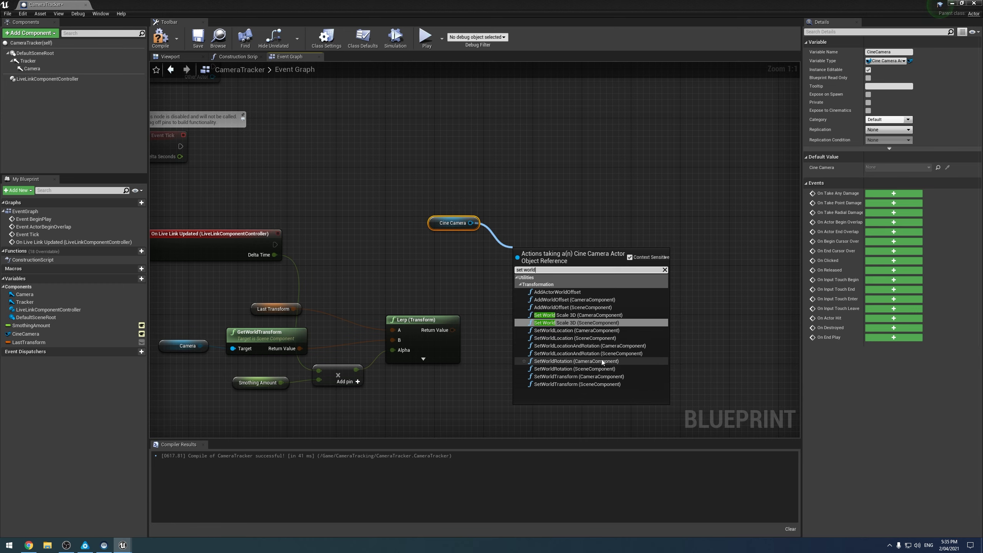
pyautogui.press('BackSpace')
pyautogui.press('BackSpace')
pyautogui.press('BackSpace')
pyautogui.press('BackSpace')
pyautogui.press('BackSpace')
pyautogui.press('BackSpace')
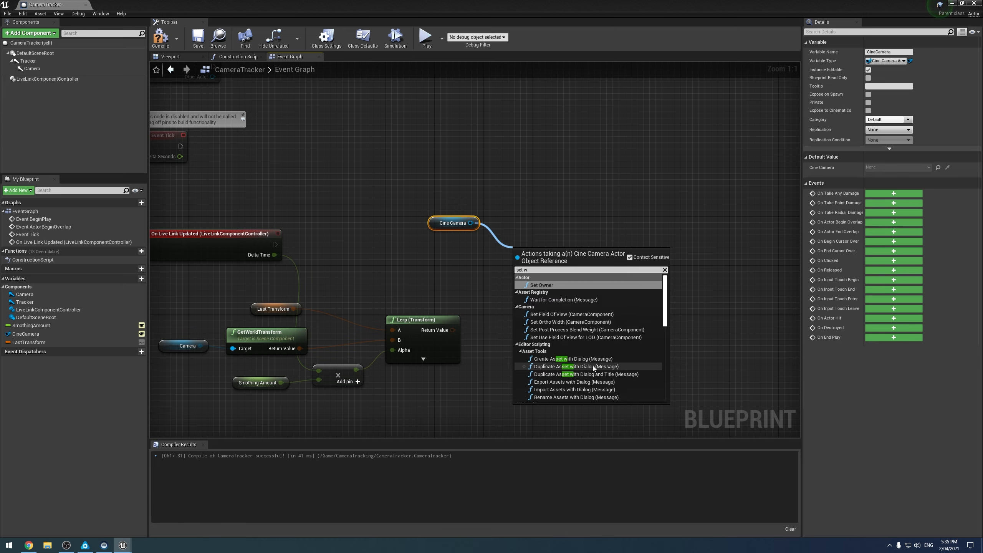
# Step: Add a SetActorLocationAndRotation node targeting the Cine Camera and run it from the On Live Link Updated event
pyautogui.write('axc')
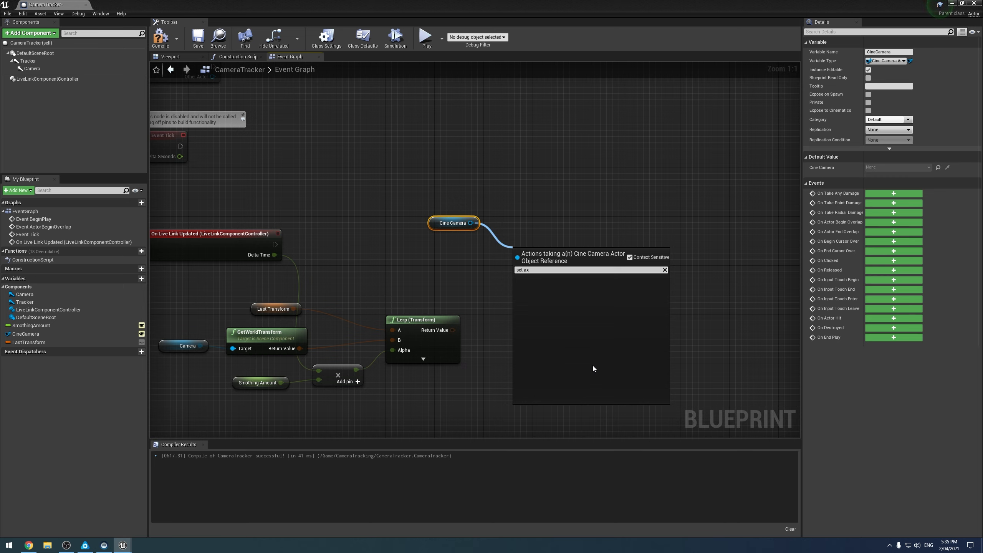
pyautogui.press('BackSpace')
pyautogui.press('BackSpace')
pyautogui.write('ctor')
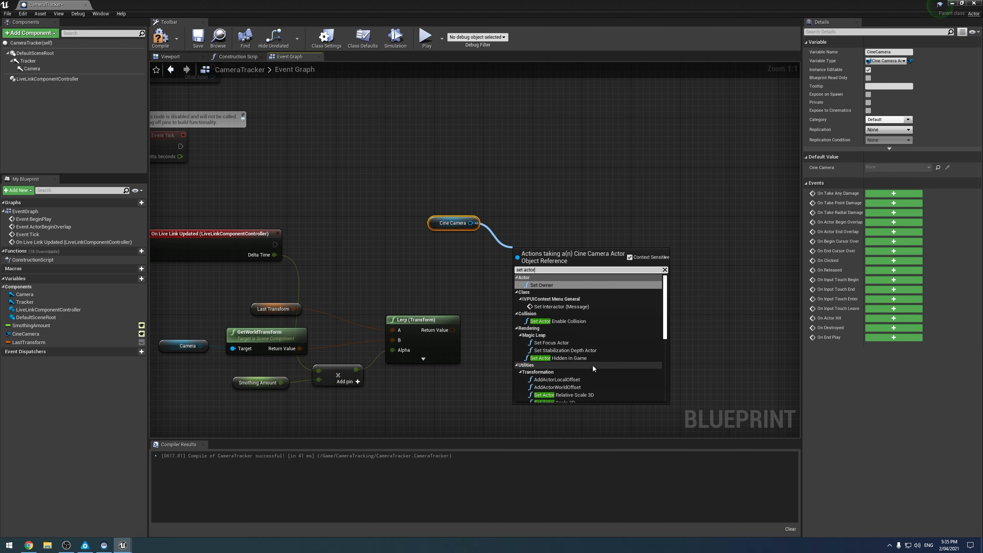
pyautogui.write(' loca')
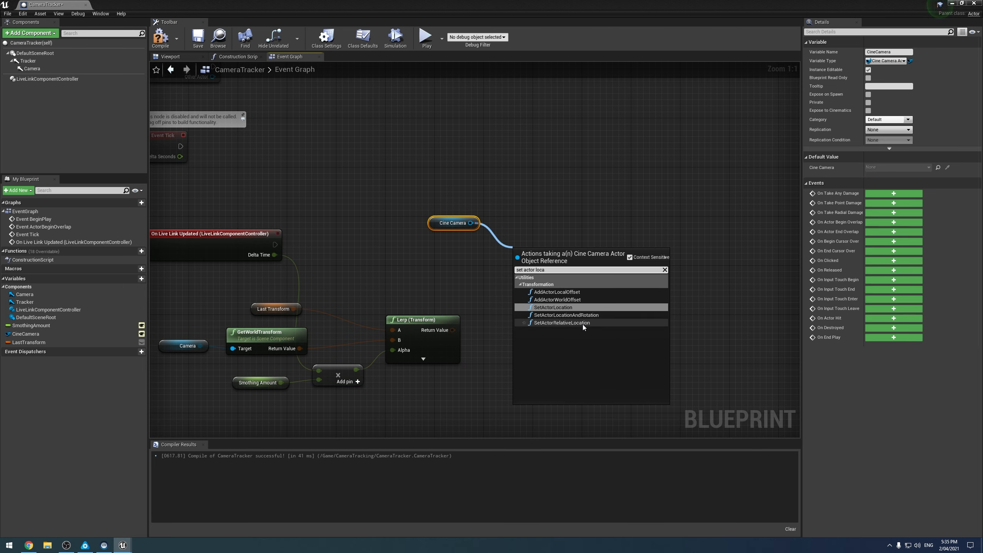
pyautogui.click(566, 315)
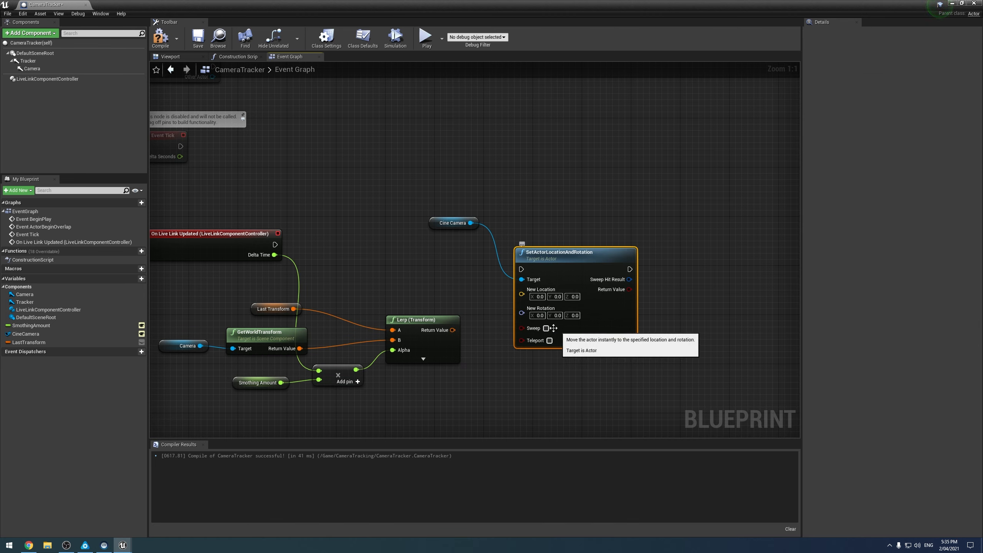
pyautogui.moveTo(274, 245); pyautogui.dragTo(629, 254)
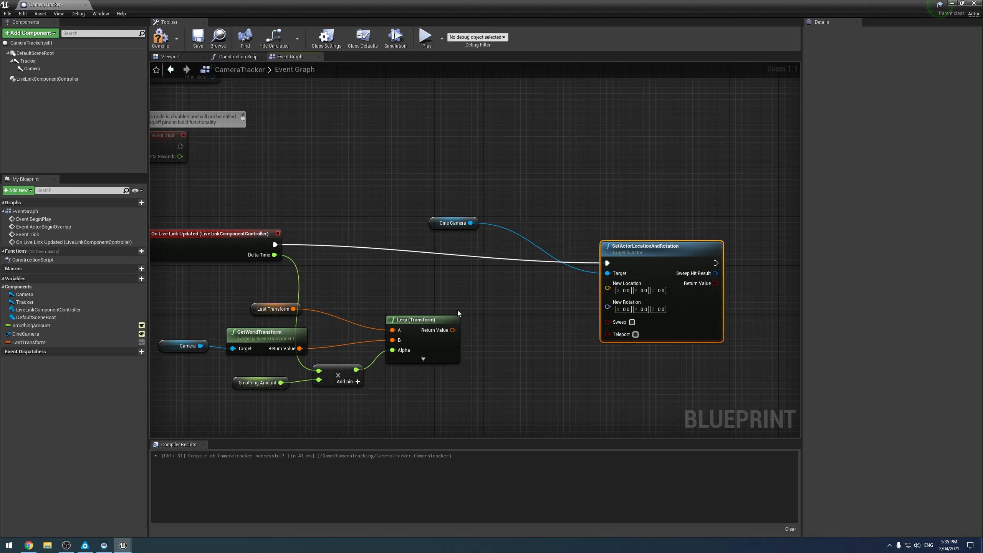
# Step: Split the Lerp's return value and connect its location and rotation to New Location and New Rotation on SetActorLocationAndRotation
pyautogui.rightClick(447, 331)
pyautogui.click(476, 349)
pyautogui.moveTo(472, 330); pyautogui.dragTo(639, 295)
pyautogui.moveTo(472, 339); pyautogui.dragTo(607, 298)
pyautogui.moveTo(705, 286); pyautogui.dragTo(642, 297, button='right')
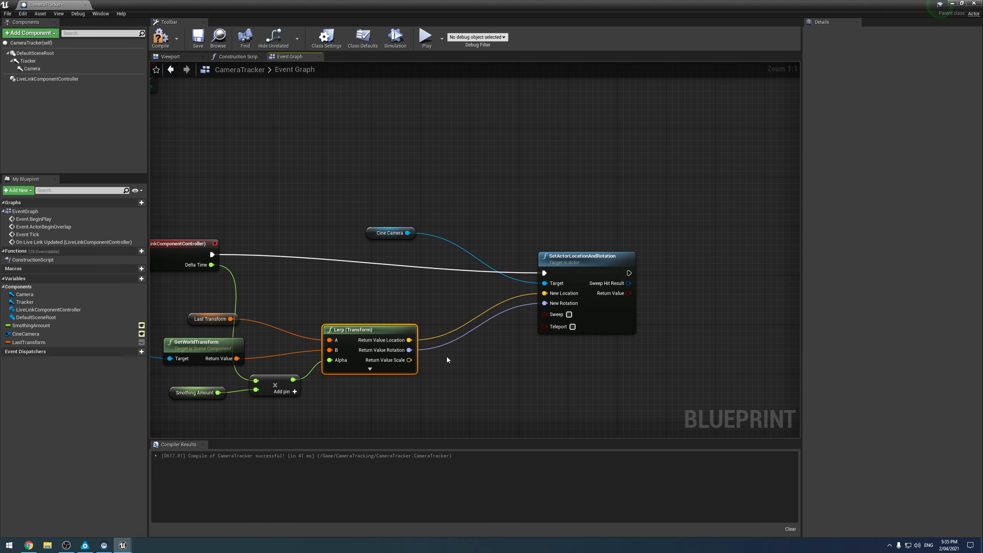
# Step: Review the Live Link event, the Camera arrow component in the 3D preview, and the Cine Camera reference in the graph
pyautogui.moveTo(437, 357); pyautogui.dragTo(466, 361, button='right')
pyautogui.moveTo(437, 267); pyautogui.dragTo(515, 264, button='right')
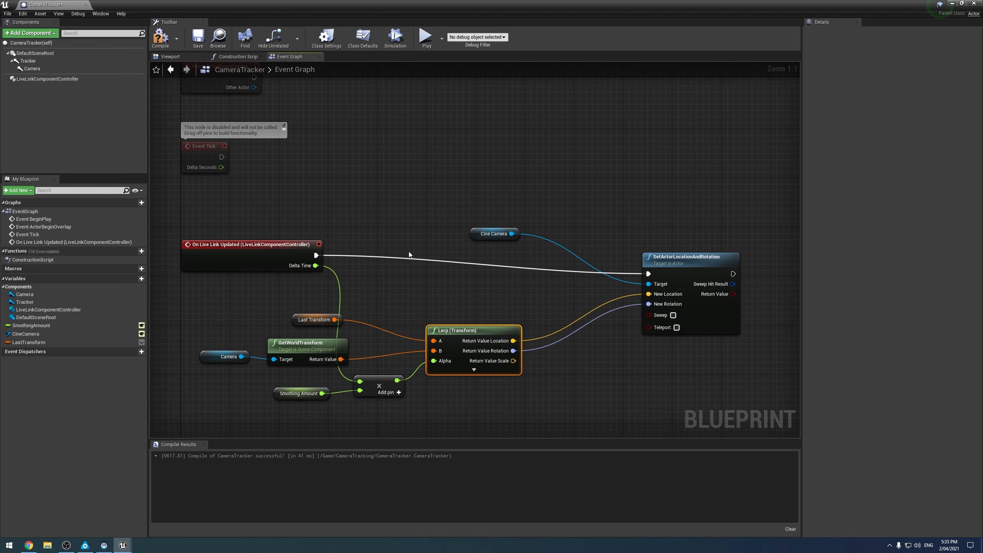
pyautogui.click(203, 241)
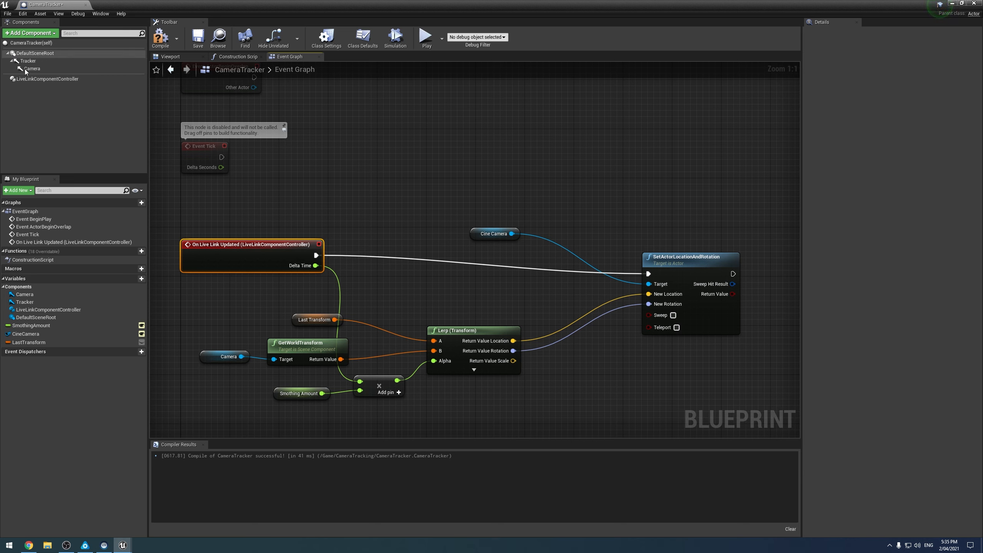
pyautogui.click(170, 57)
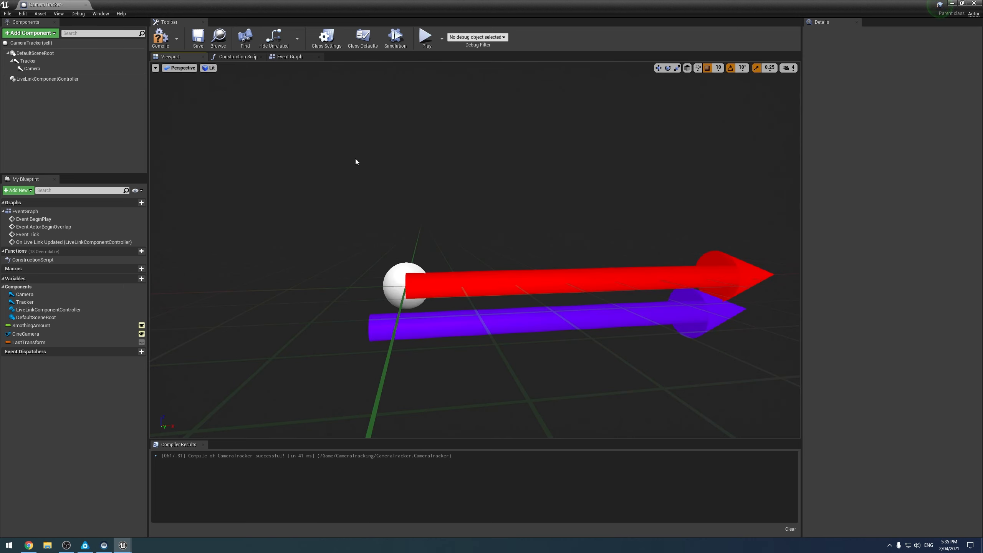
pyautogui.click(409, 337)
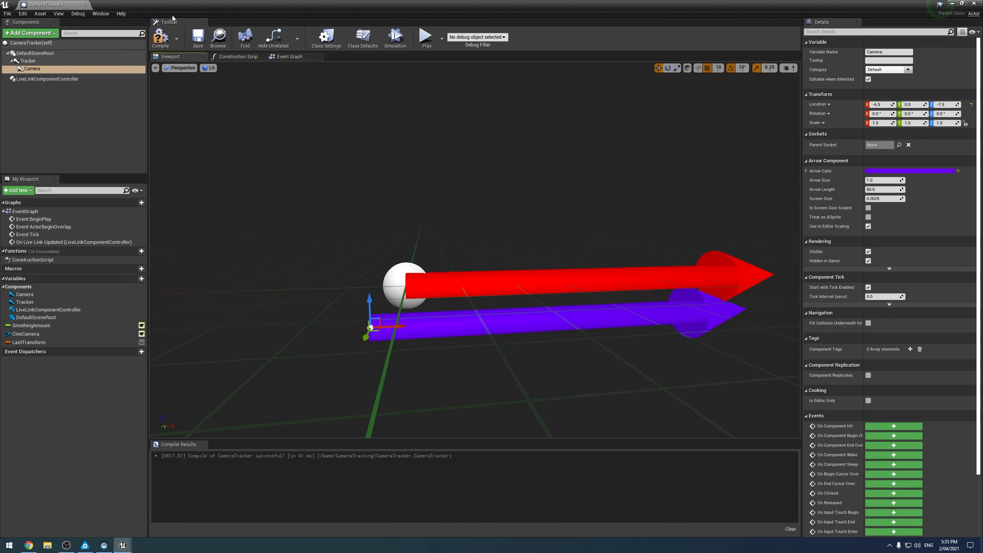
pyautogui.click(294, 57)
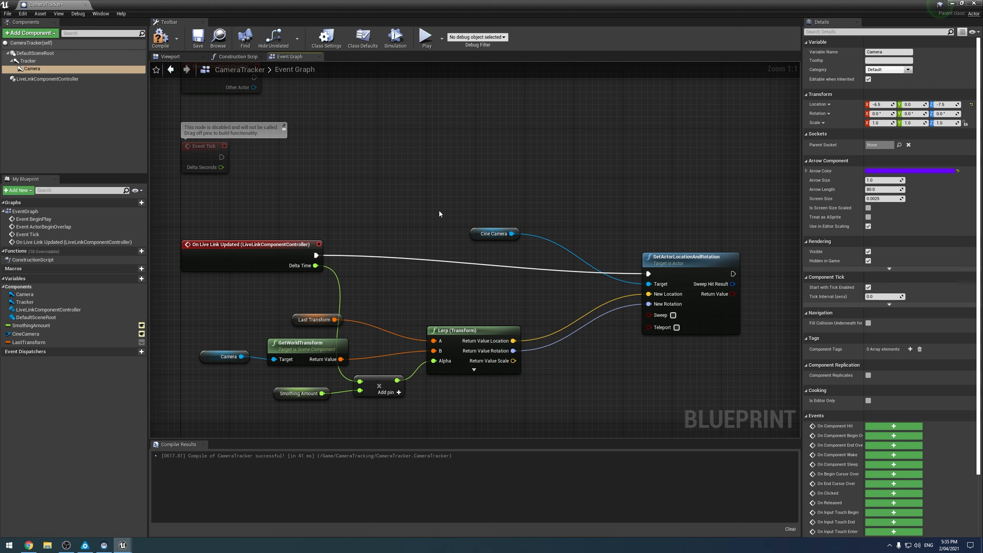
pyautogui.click(490, 234)
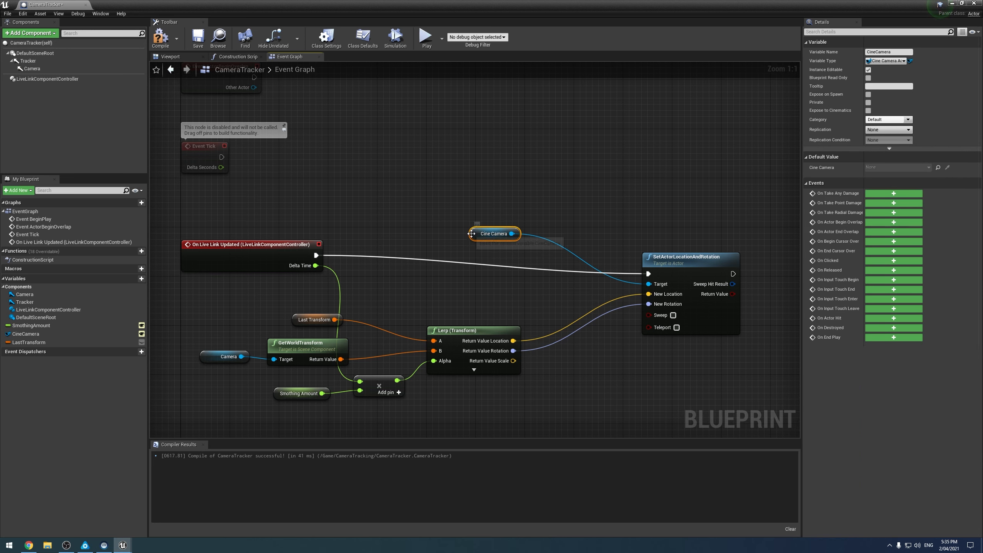
# Step: Add a Set node for LastTransform, run it after SetActorLocationAndRotation, and split its transform input pin
pyautogui.moveTo(665, 295); pyautogui.dragTo(487, 274, button='right')
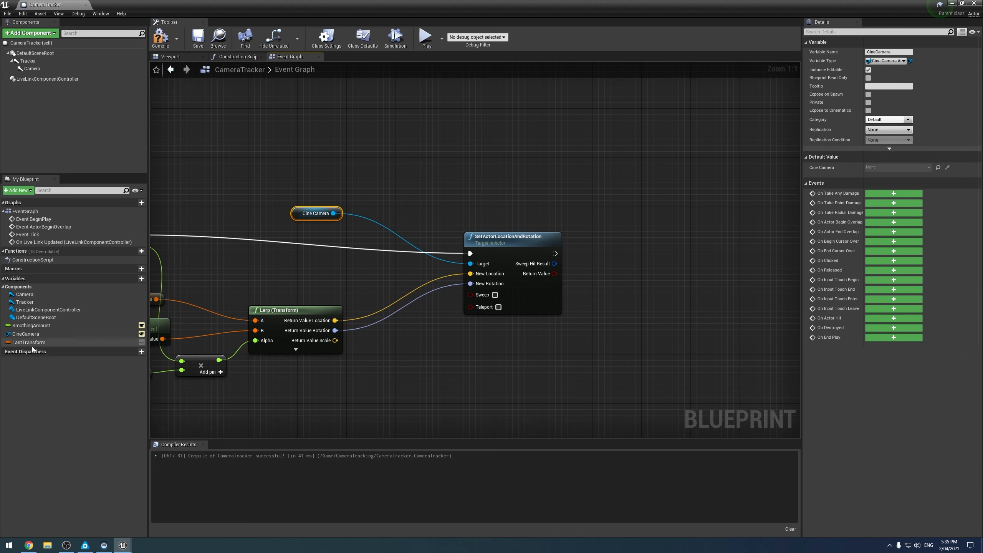
pyautogui.moveTo(29, 342); pyautogui.dragTo(643, 336)
pyautogui.click(576, 376)
pyautogui.moveTo(554, 253); pyautogui.dragTo(618, 339)
pyautogui.rightClick(619, 350)
pyautogui.click(630, 368)
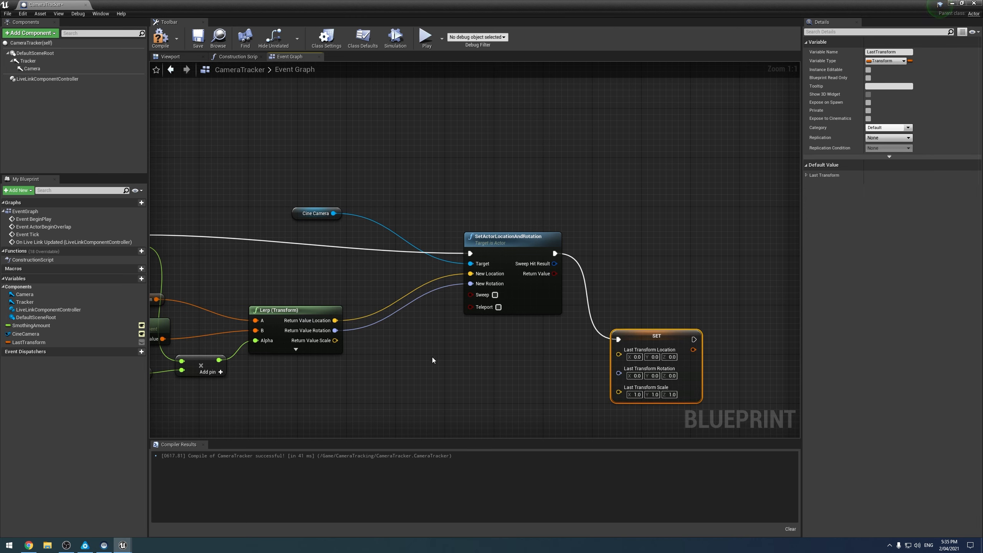
# Step: Connect the Lerp's location and rotation outputs to Last Transform Location and Rotation, and compile and save the blueprint
pyautogui.moveTo(334, 321); pyautogui.dragTo(637, 360)
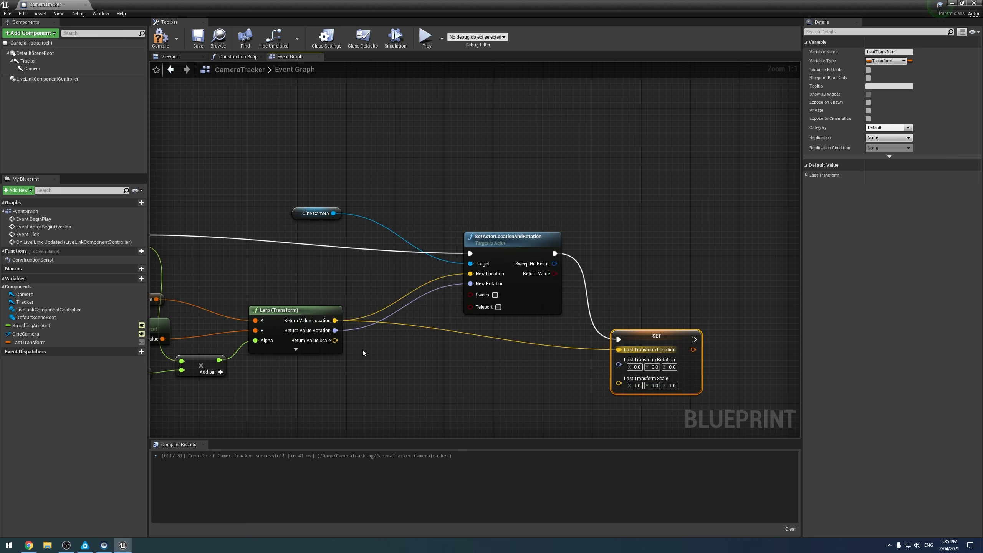
pyautogui.moveTo(335, 330); pyautogui.dragTo(680, 317)
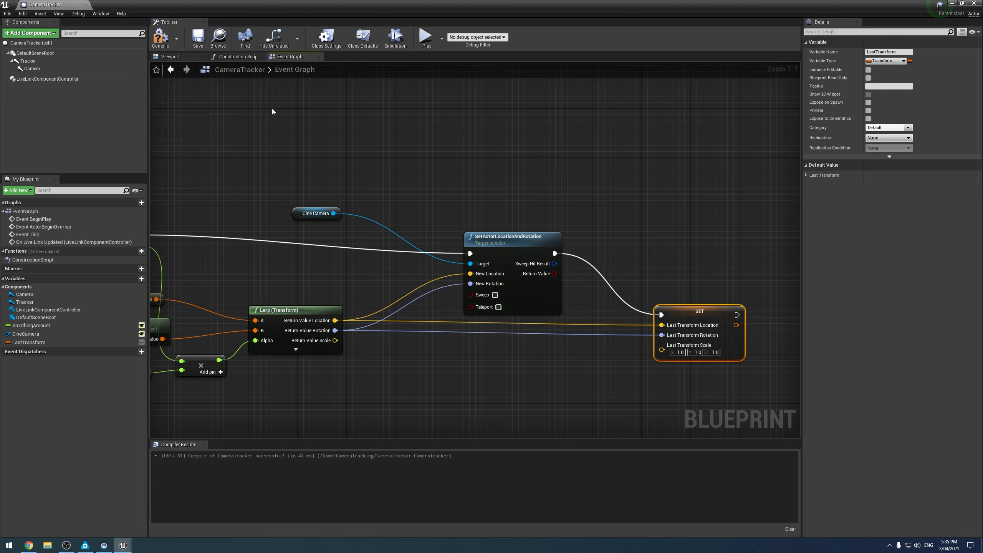
pyautogui.click(160, 37)
pyautogui.click(196, 38)
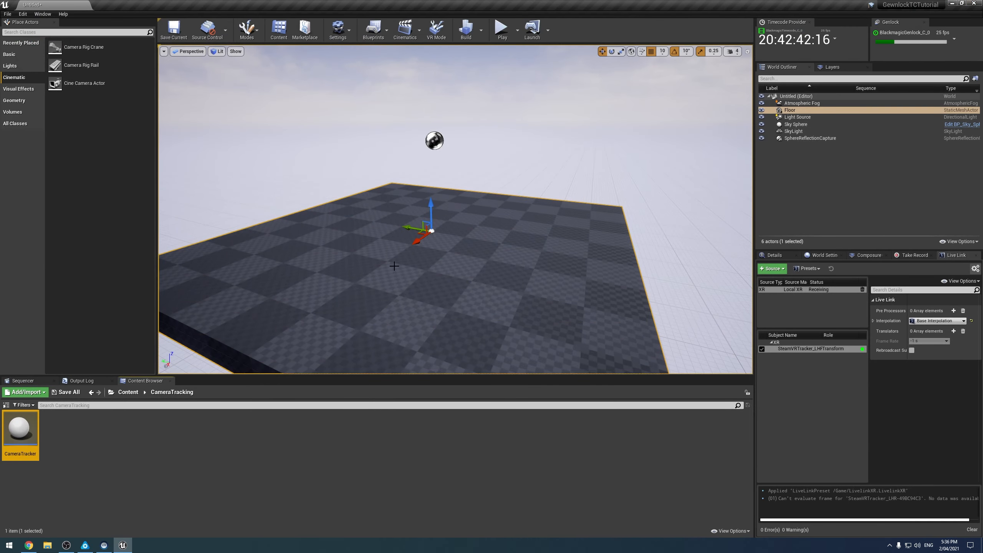
# Step: Place an instance of the CameraTracker blueprint in the level
pyautogui.moveTo(20, 427); pyautogui.dragTo(439, 240)
pyautogui.moveTo(439, 240); pyautogui.dragTo(573, 235, button='right')
pyautogui.moveTo(503, 240); pyautogui.dragTo(520, 271, button='right')
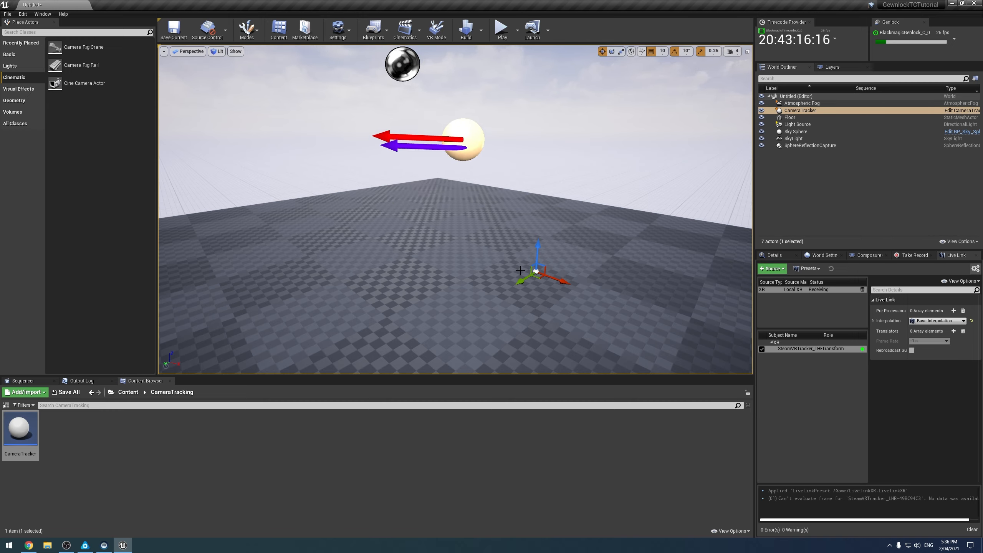
# Step: Add a Cine Camera Actor to the level and reset its location to the origin
pyautogui.moveTo(84, 83); pyautogui.dragTo(386, 337)
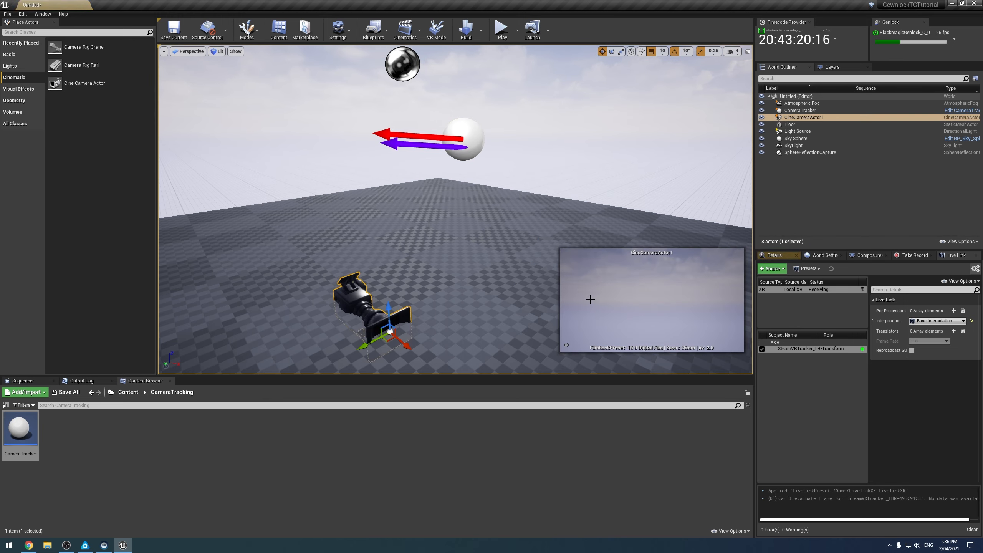
pyautogui.click(772, 256)
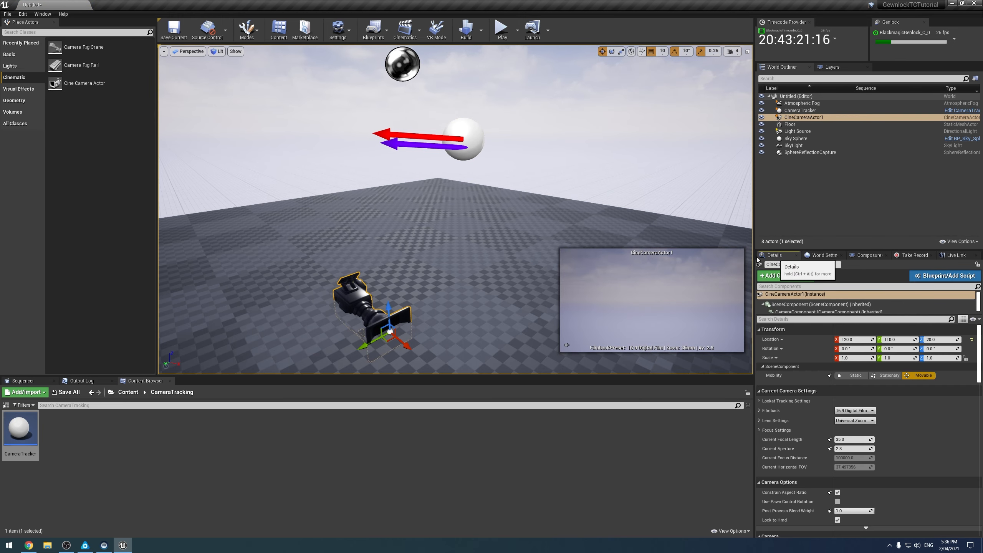
pyautogui.click(971, 339)
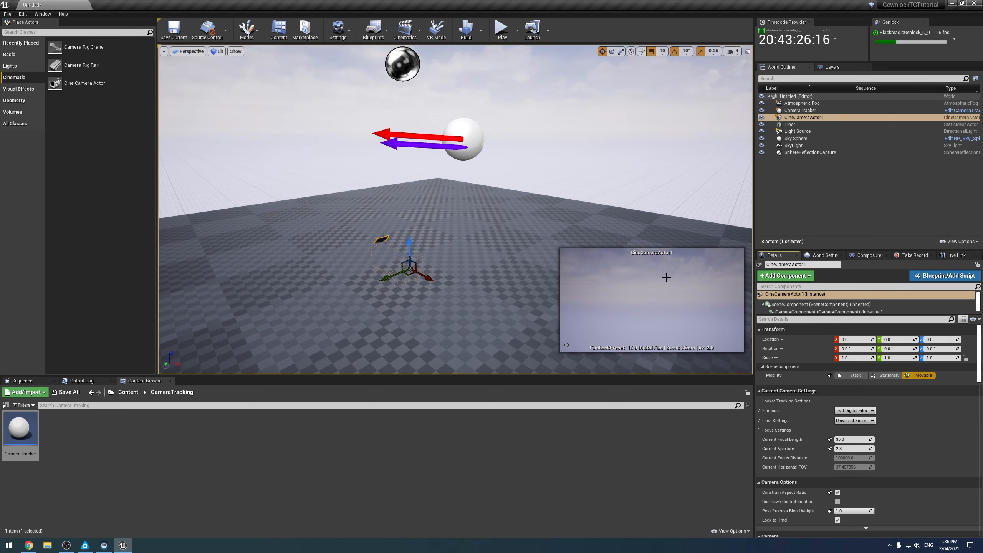
# Step: Assign CineCameraActor1 as the Cine Camera of the CameraTracker actor
pyautogui.click(799, 110)
pyautogui.click(854, 390)
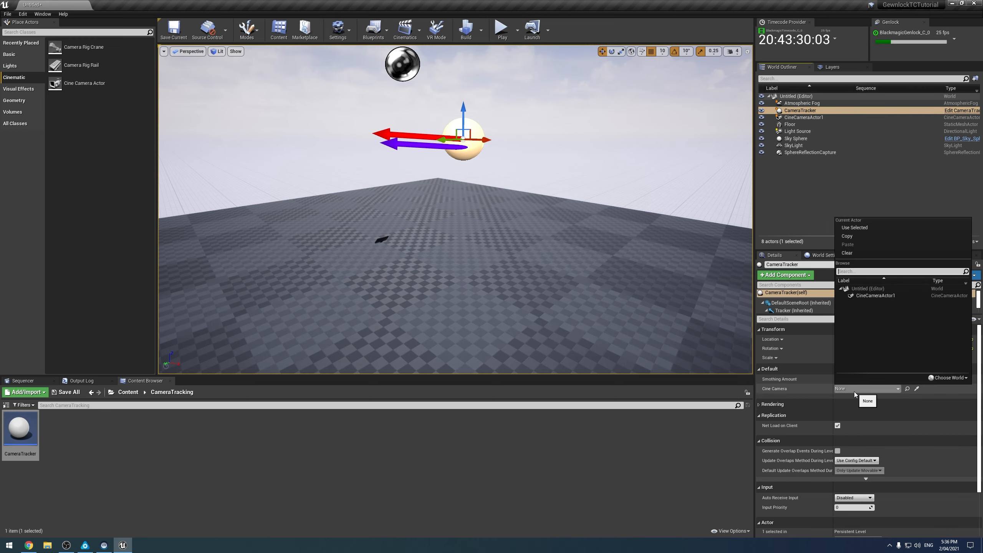
pyautogui.click(872, 299)
# Step: Examine the cine camera's movement with the tracker from several viewpoints in the level
pyautogui.moveTo(573, 293); pyautogui.dragTo(408, 252, button='right')
pyautogui.click(685, 209)
pyautogui.moveTo(436, 288); pyautogui.dragTo(466, 275, button='right')
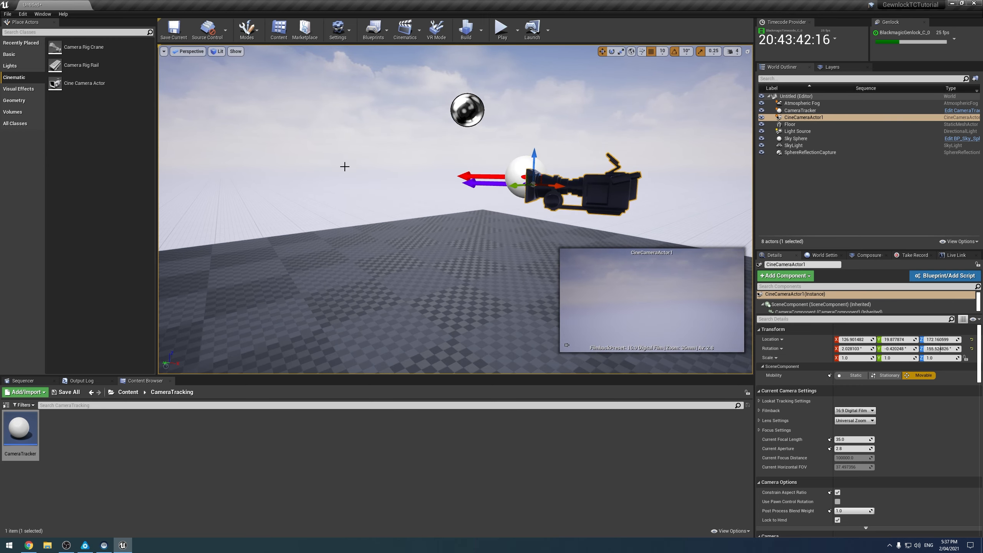
pyautogui.moveTo(345, 167); pyautogui.dragTo(367, 197, button='right')
pyautogui.press('s')
pyautogui.press('e')
pyautogui.moveTo(418, 259); pyautogui.dragTo(418, 260, button='right')
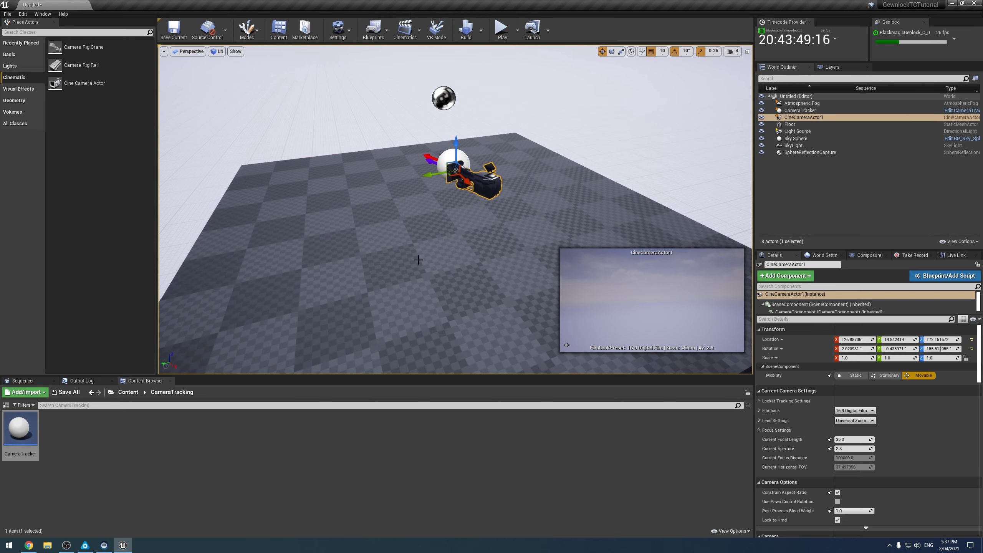
# Step: Try moving the CameraTracker actor directly in the level and undo the move
pyautogui.click(834, 109)
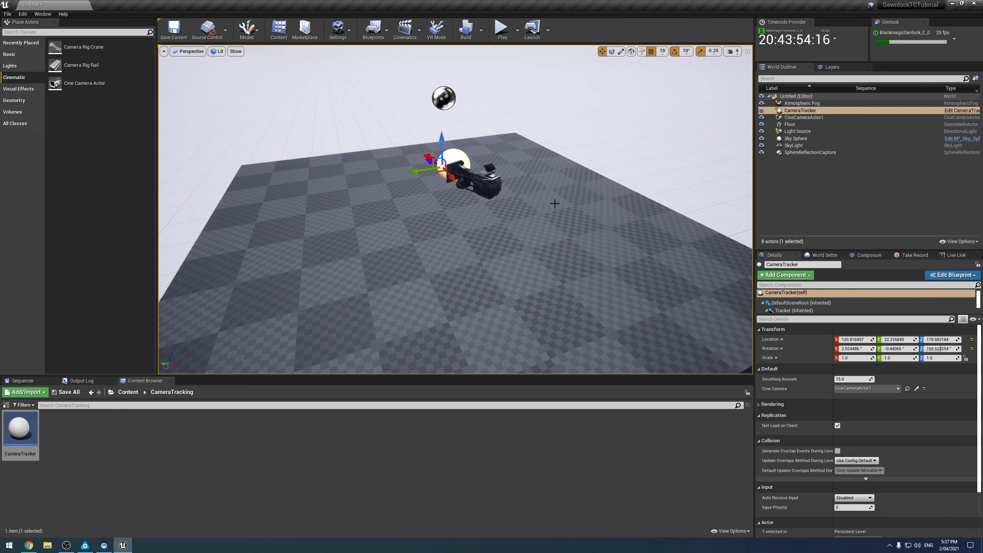
pyautogui.hotkey('ctrl', 'z')
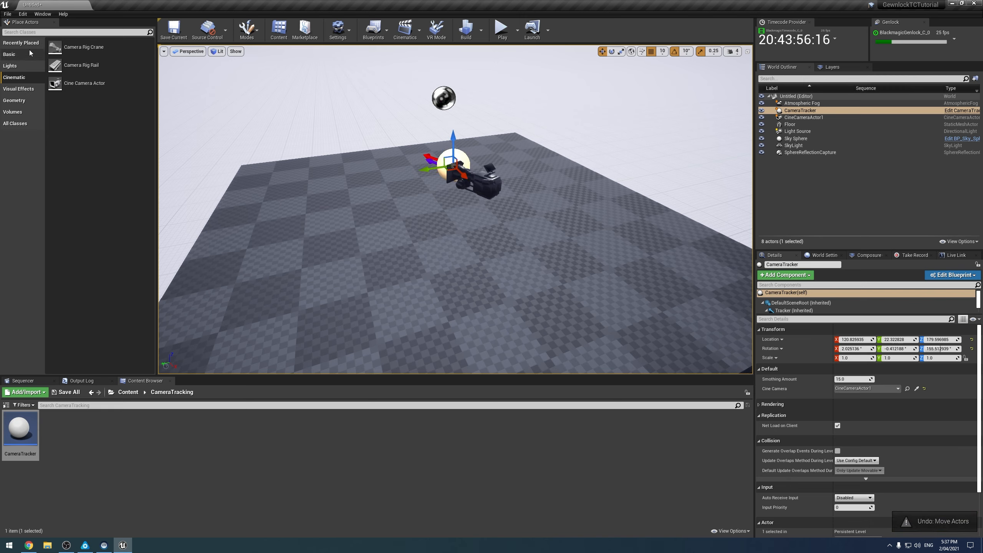
# Step: Place an Empty Actor on the floor and rename it WorldRoot
pyautogui.click(23, 58)
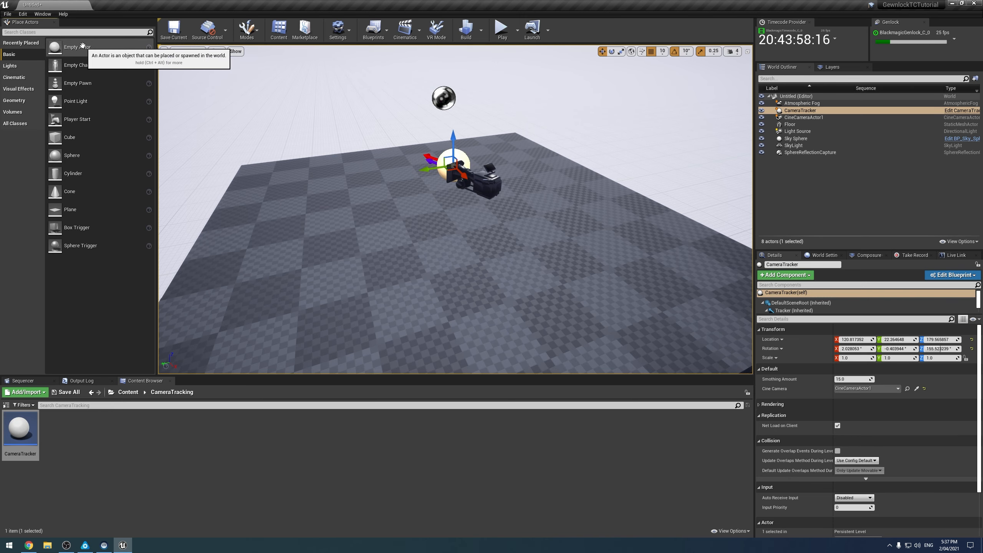
pyautogui.moveTo(78, 46); pyautogui.dragTo(359, 249)
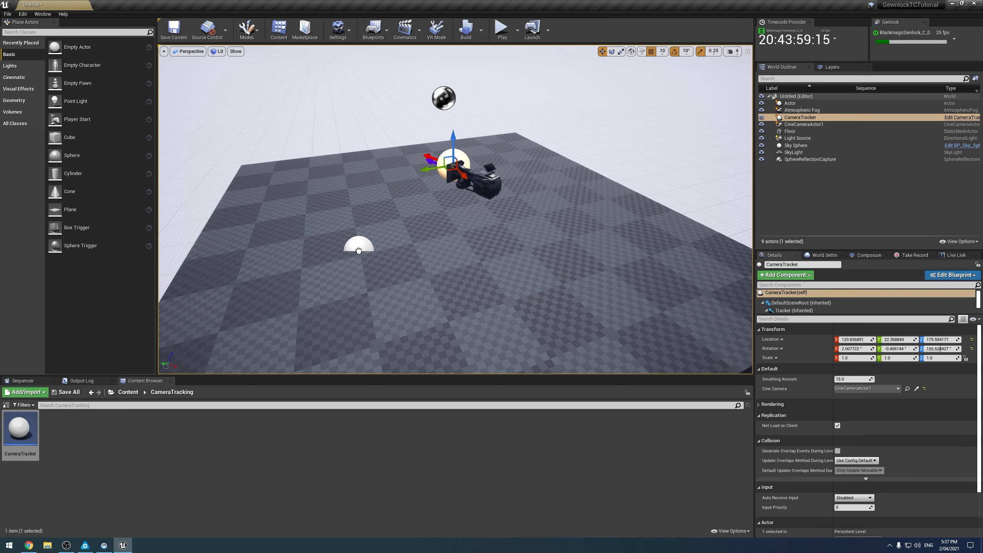
pyautogui.rightClick(793, 104)
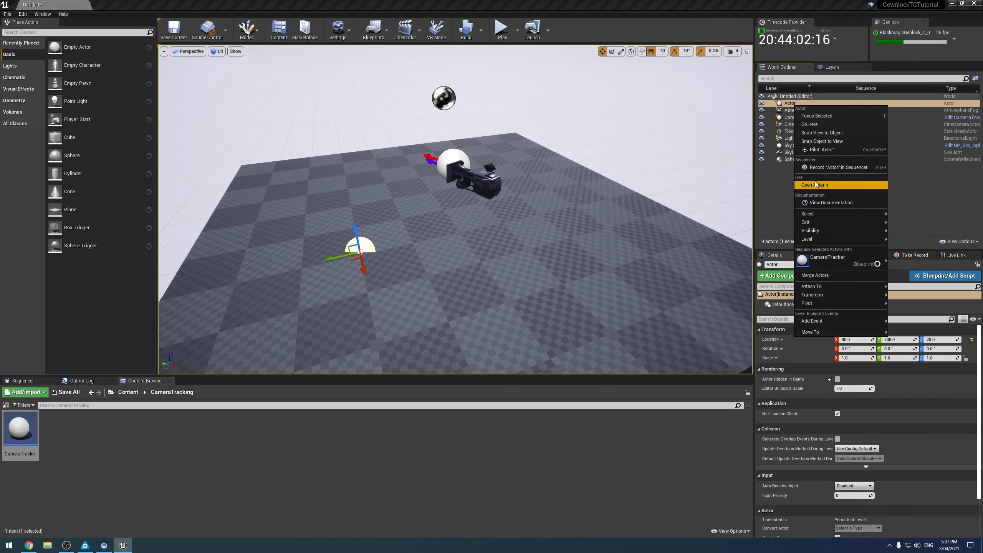
pyautogui.moveTo(826, 223)
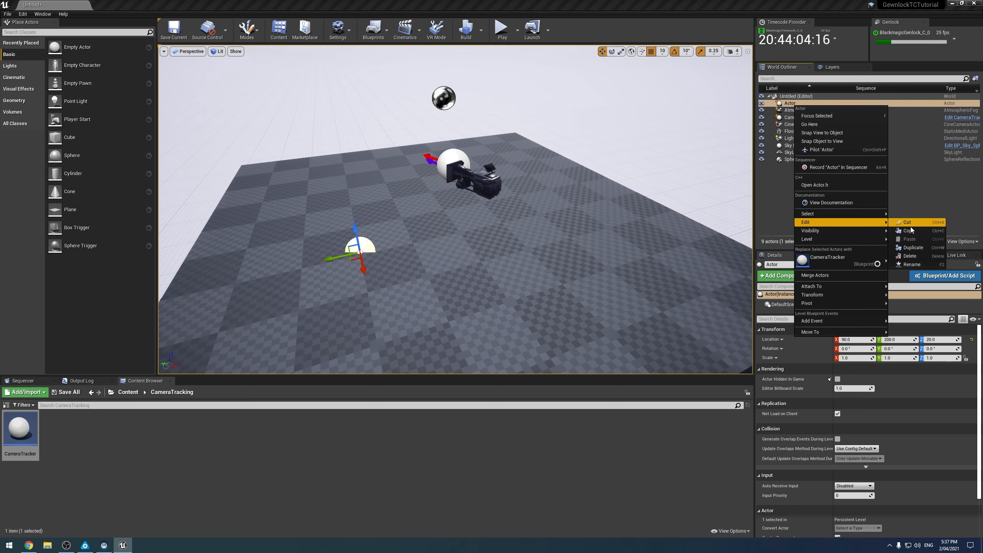
pyautogui.click(911, 265)
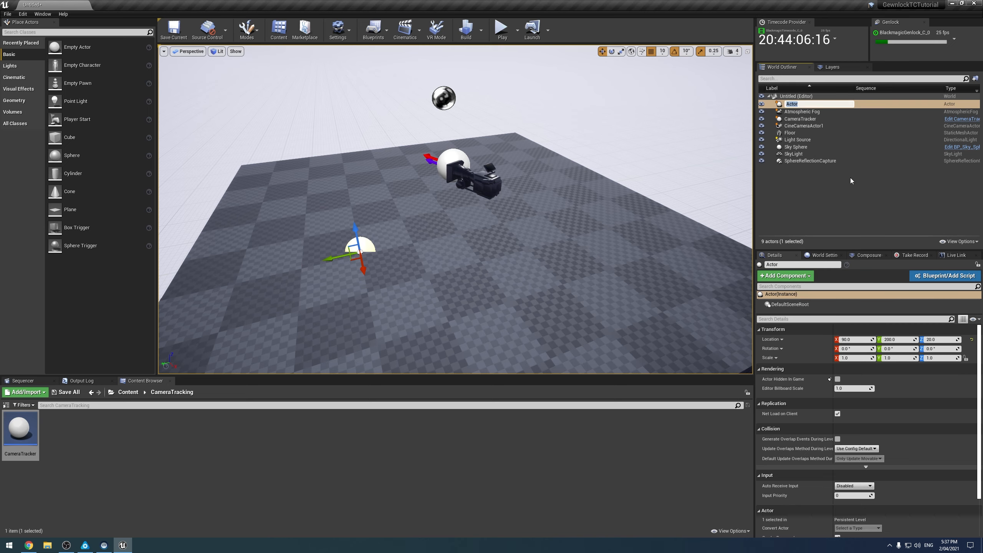
pyautogui.write('WorldRoot')
pyautogui.press('Return')
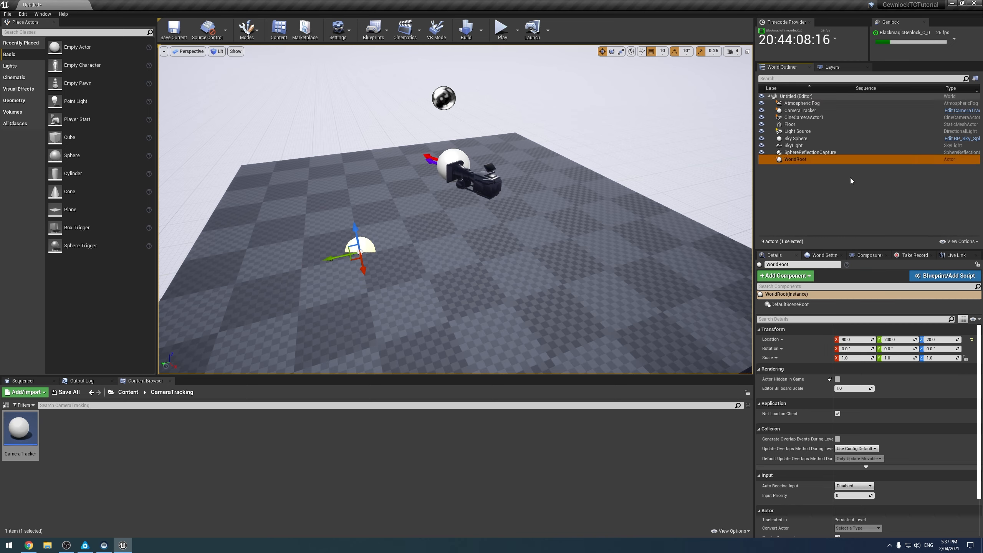
# Step: Attach the CameraTracker actor to WorldRoot, leaving CineCameraActor1 at the level's root
pyautogui.moveTo(813, 117); pyautogui.dragTo(803, 158)
pyautogui.moveTo(800, 111)
pyautogui.mouseDown()
pyautogui.moveTo(789, 160)
pyautogui.moveTo(807, 159)
pyautogui.moveTo(853, 192)
pyautogui.moveTo(811, 86)
pyautogui.moveTo(794, 98)
pyautogui.mouseUp()
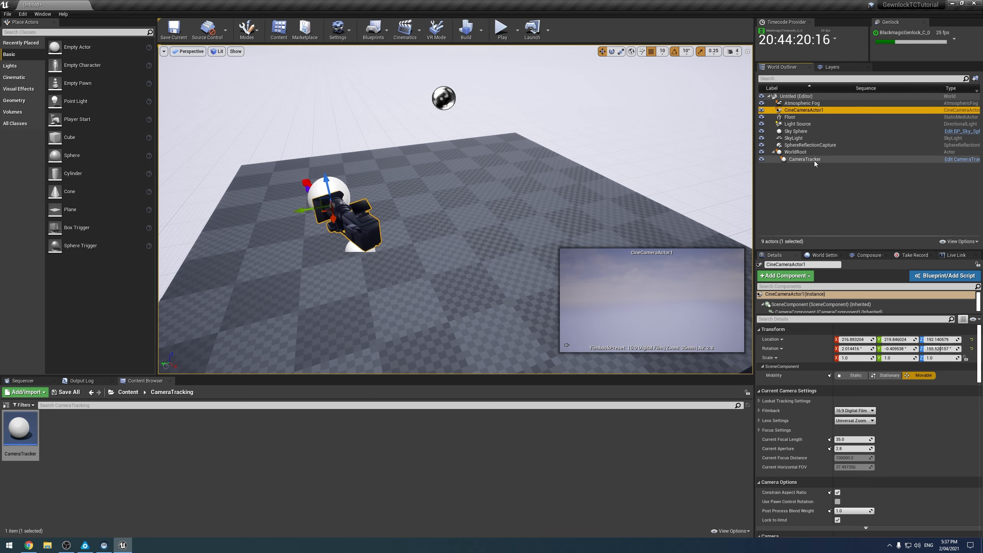
# Step: Move WorldRoot across the floor and rotate it around its vertical axis to test the attached tracker
pyautogui.click(789, 154)
pyautogui.press('f')
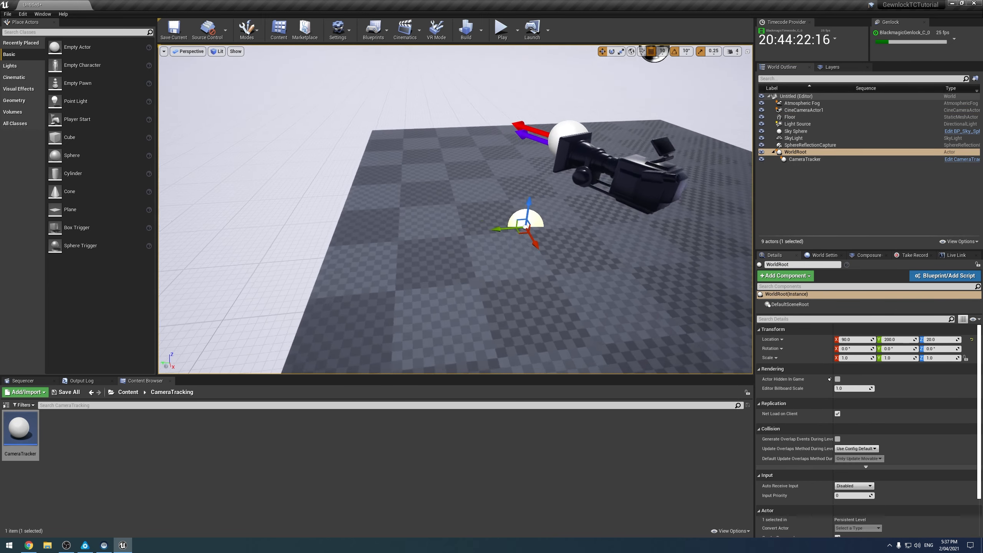
pyautogui.moveTo(479, 236); pyautogui.dragTo(446, 260)
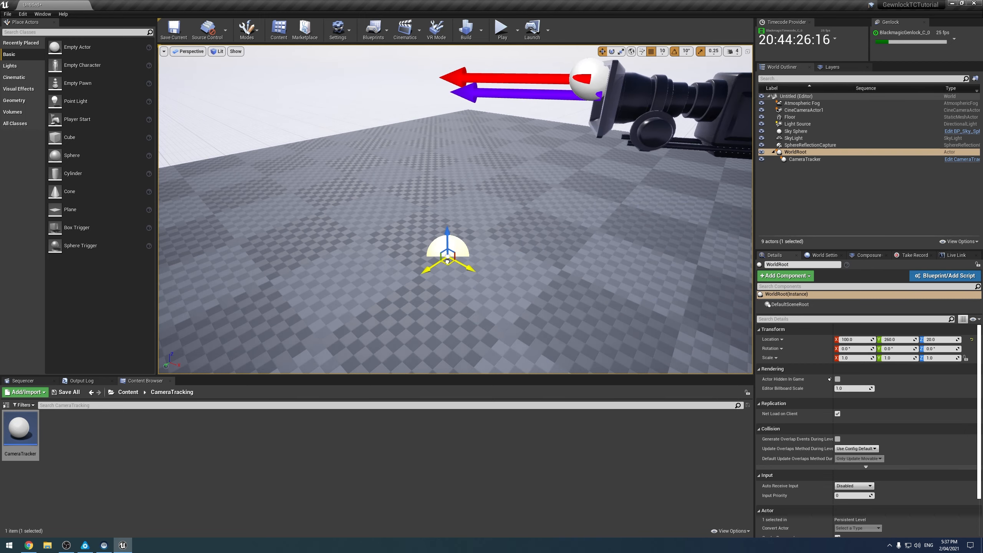
pyautogui.moveTo(446, 260)
pyautogui.mouseDown(button='right')
pyautogui.moveTo(469, 333)
pyautogui.moveTo(445, 261)
pyautogui.mouseUp(button='right')
pyautogui.press('s')
pyautogui.press('e')
pyautogui.moveTo(445, 260); pyautogui.dragTo(554, 270)
# Step: Change CameraTracker's Smoothing Amount, and place WorldRoot at about X 10, Y 160, rotated about -120 degrees around Z
pyautogui.click(443, 107)
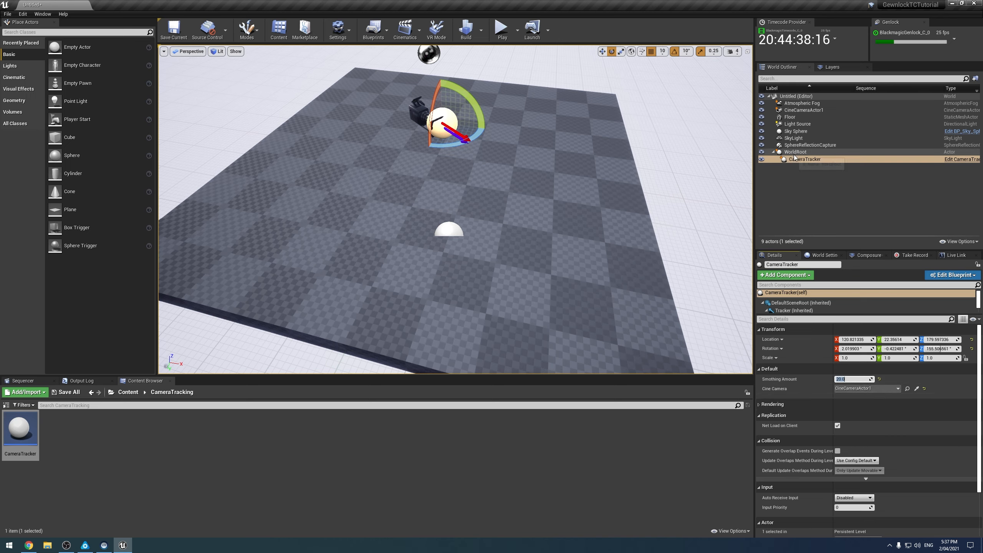
pyautogui.click(790, 152)
pyautogui.moveTo(468, 271); pyautogui.dragTo(460, 231)
pyautogui.hotkey('ctrl', 'z')
pyautogui.press('w')
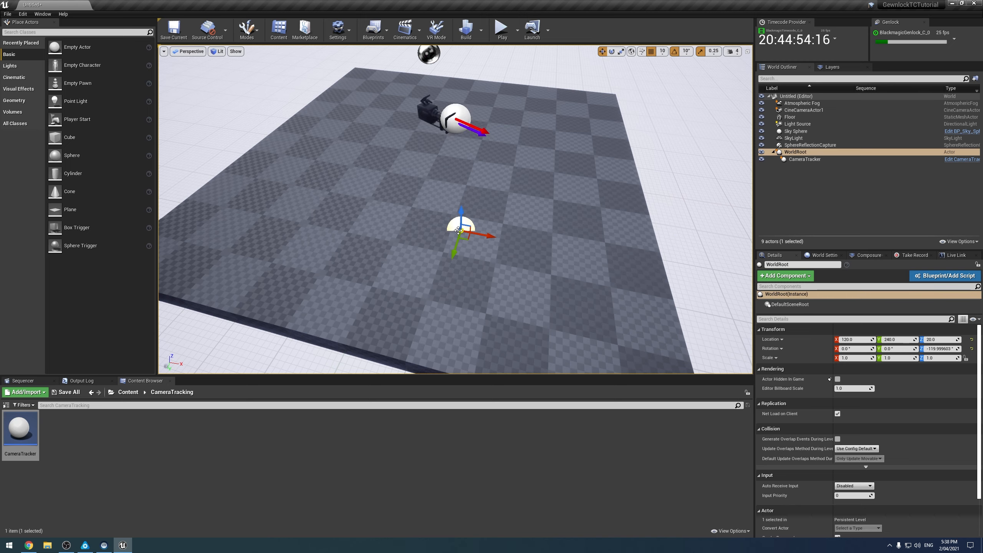
pyautogui.moveTo(547, 188); pyautogui.dragTo(514, 253, button='right')
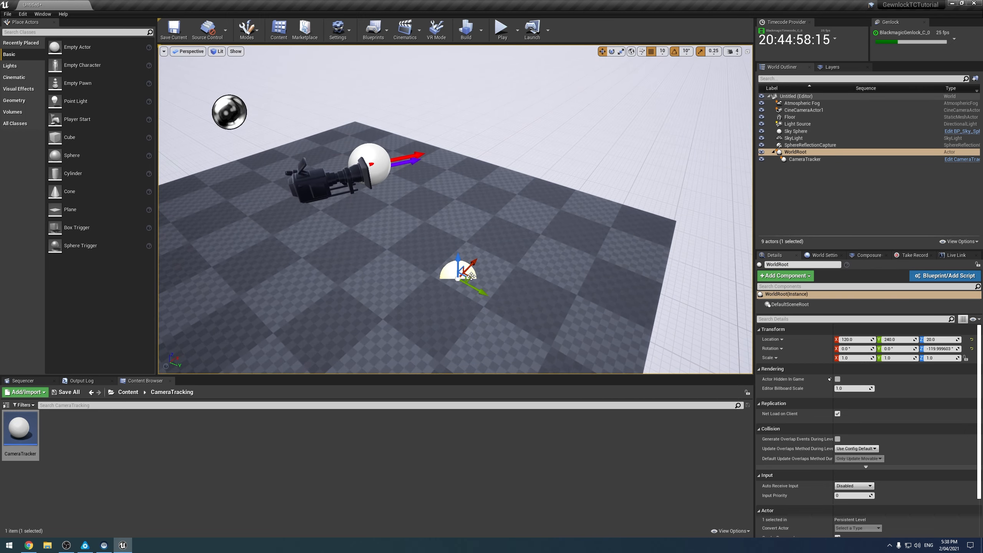
pyautogui.moveTo(472, 276); pyautogui.dragTo(382, 297)
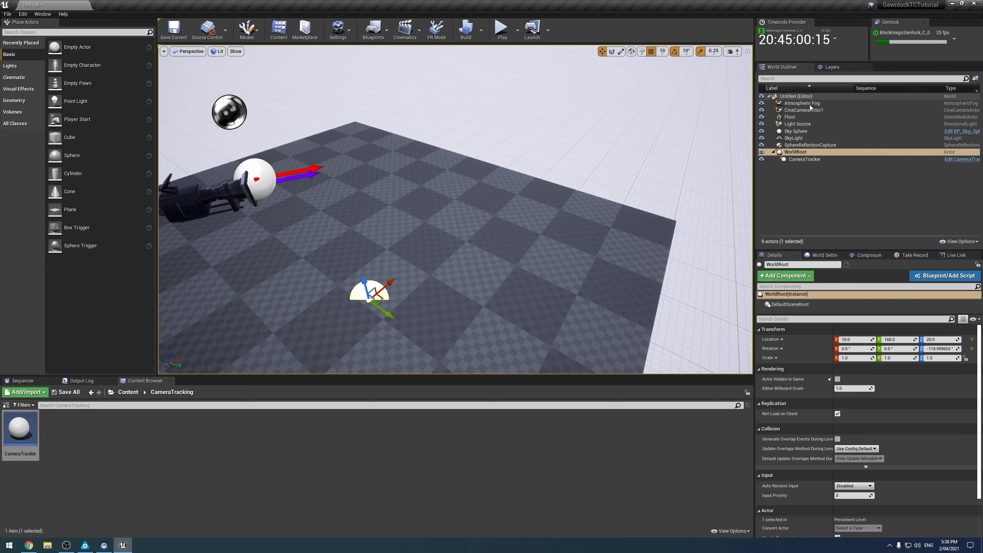
# Step: Attach CineCameraActor1 to WorldRoot as well and move WorldRoot to about X -60, Y 160
pyautogui.click(801, 102)
pyautogui.moveTo(794, 111); pyautogui.dragTo(796, 152)
pyautogui.moveTo(531, 195); pyautogui.dragTo(500, 213, button='right')
pyautogui.click(494, 251)
pyautogui.moveTo(504, 260); pyautogui.dragTo(461, 284)
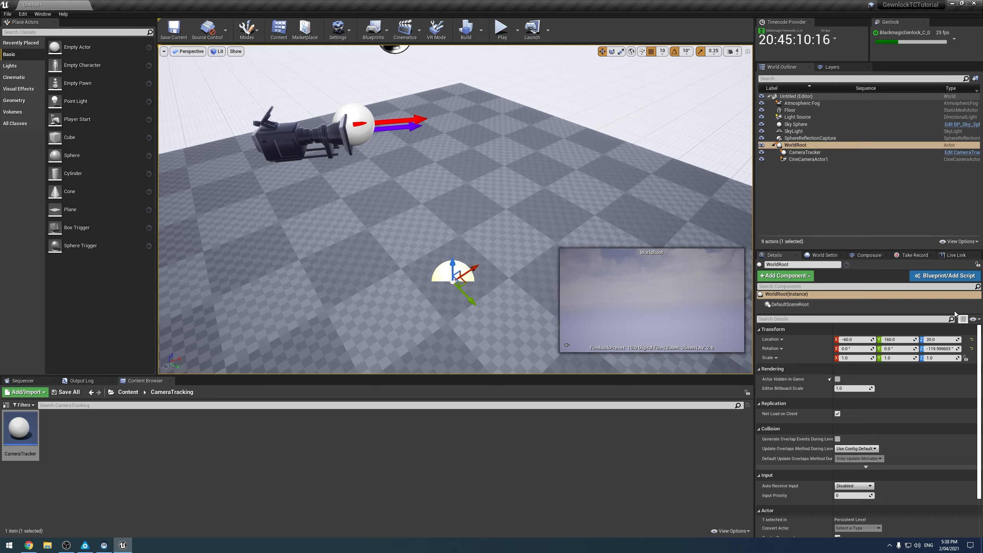
# Step: Open Take Recorder and add CineCameraActor1 as an actor recording source
pyautogui.click(903, 257)
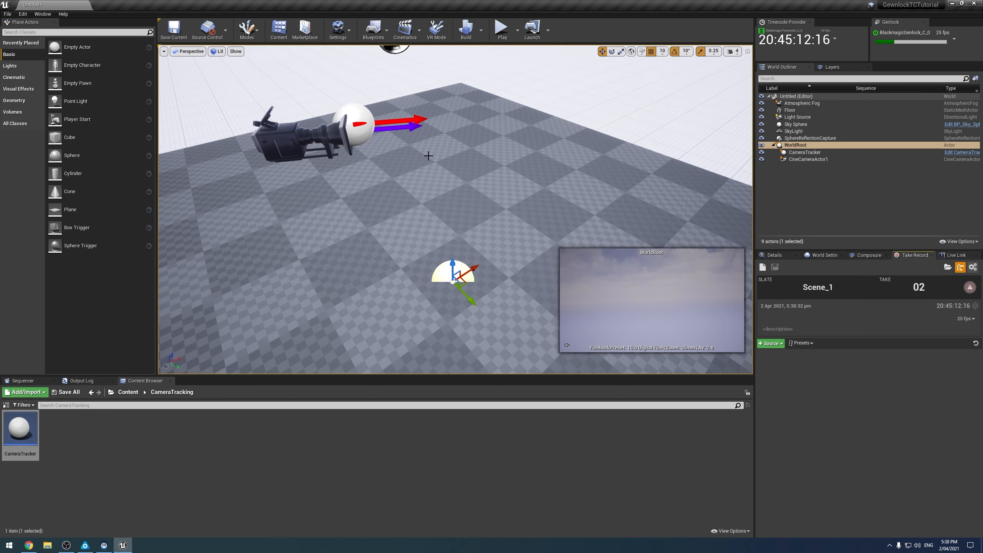
pyautogui.click(280, 146)
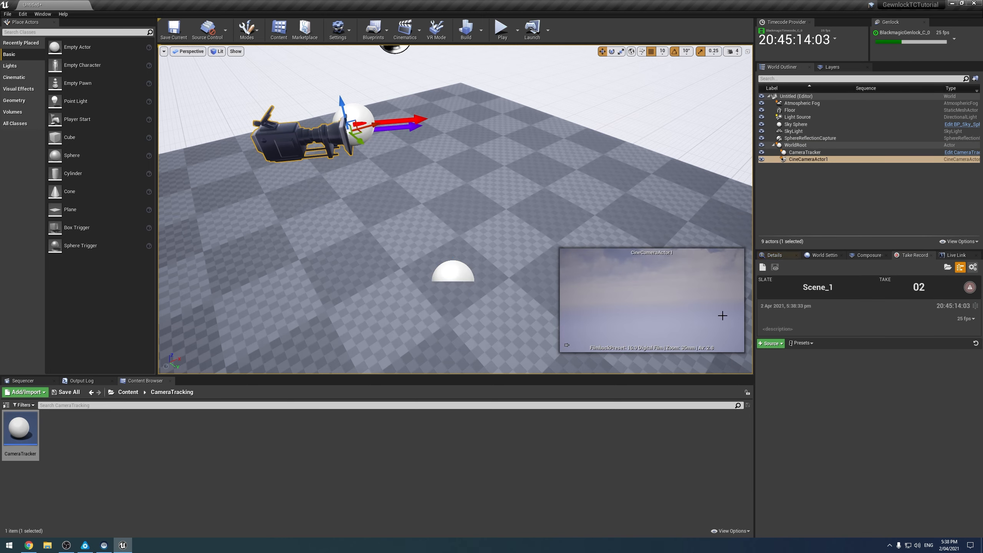
pyautogui.click(779, 343)
pyautogui.moveTo(789, 353)
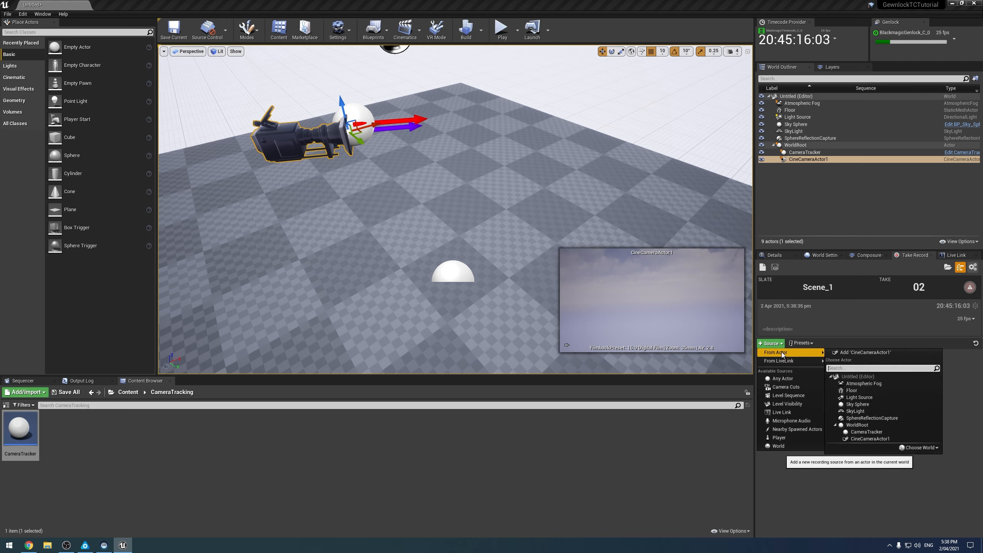
pyautogui.click(843, 353)
# Step: Add the WorldRoot actor as a second recording source in Take Recorder
pyautogui.click(797, 146)
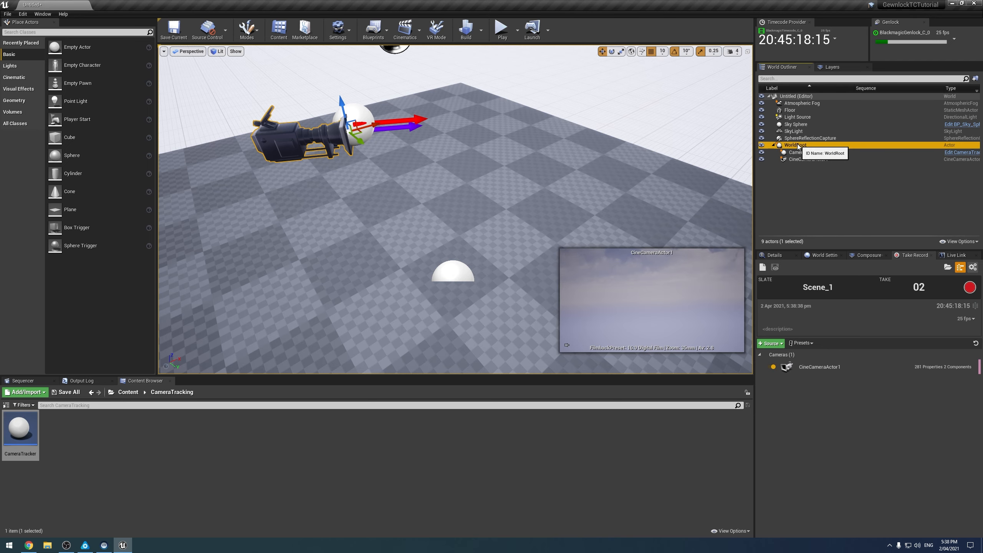
pyautogui.click(773, 343)
pyautogui.moveTo(801, 353)
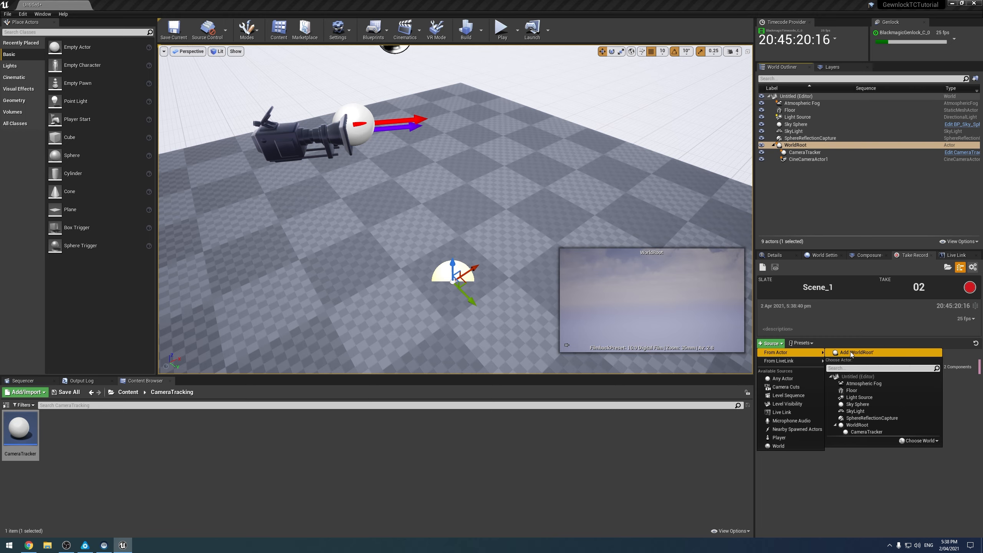
pyautogui.click(837, 353)
pyautogui.moveTo(448, 217)
pyautogui.mouseDown(button='right')
pyautogui.moveTo(348, 182)
pyautogui.moveTo(434, 185)
pyautogui.moveTo(445, 217)
pyautogui.mouseUp(button='right')
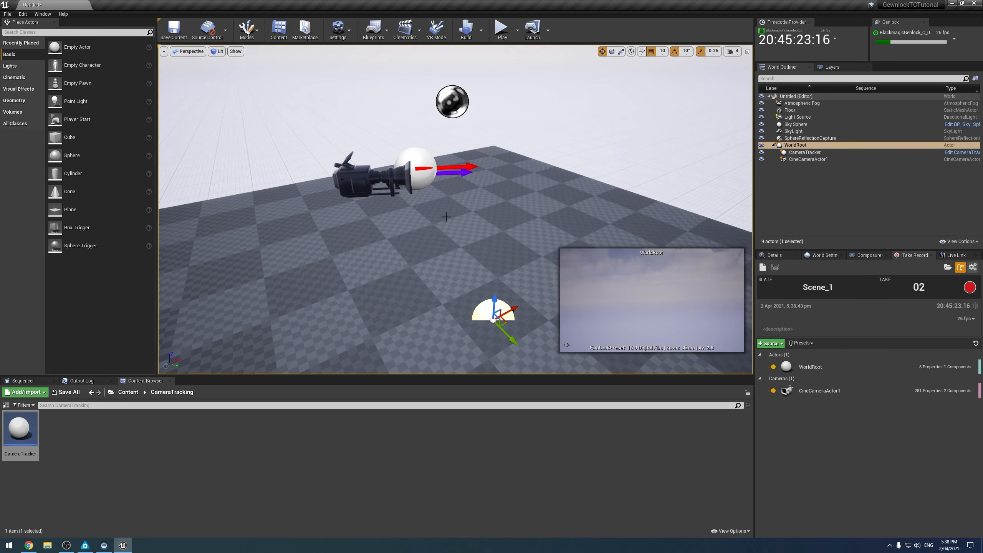
pyautogui.click(796, 147)
pyautogui.moveTo(415, 170)
pyautogui.mouseDown(button='right')
pyautogui.moveTo(422, 176)
pyautogui.moveTo(407, 171)
pyautogui.mouseUp(button='right')
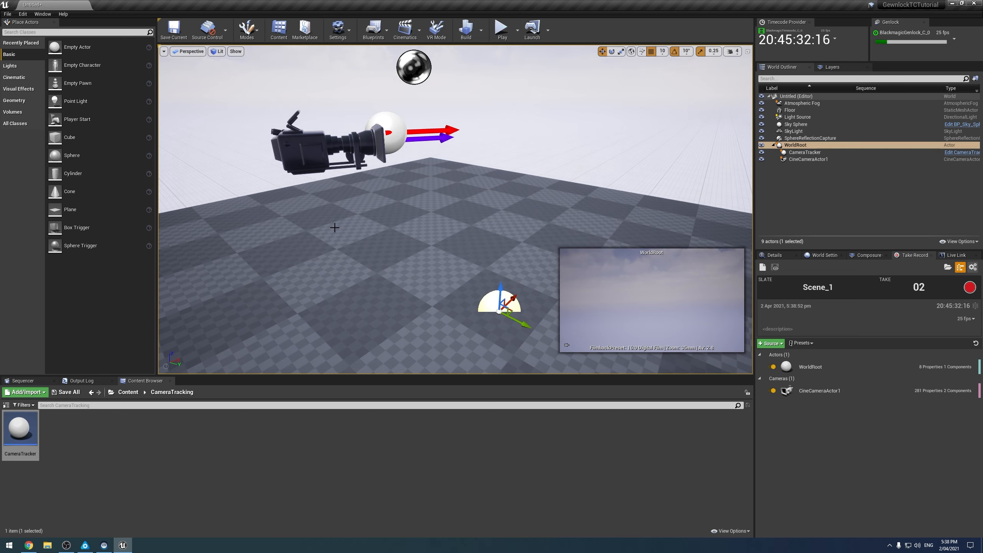
# Step: Detach CineCameraActor1 from WorldRoot and remove the WorldRoot source from Take Recorder
pyautogui.moveTo(802, 159); pyautogui.dragTo(793, 98)
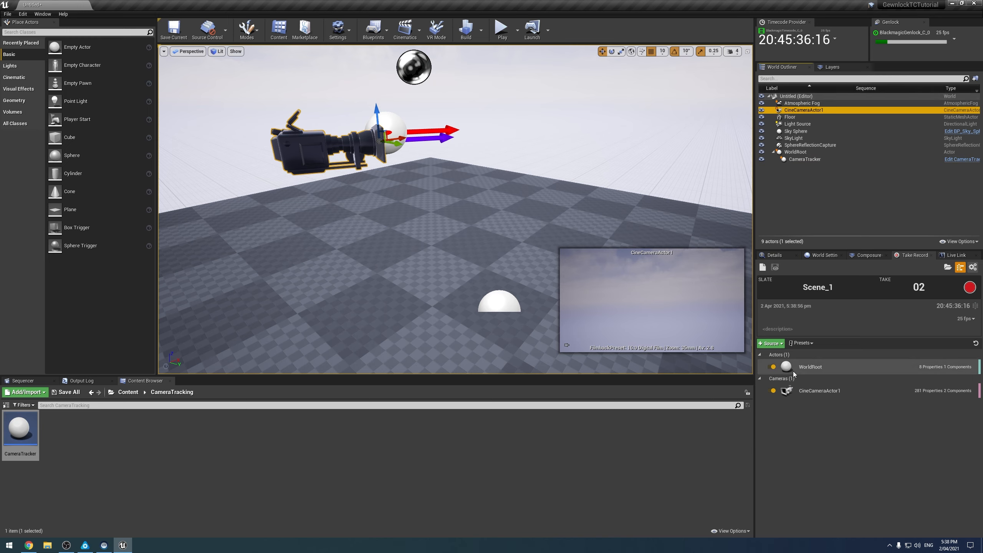
pyautogui.click(792, 371)
pyautogui.press('Delete')
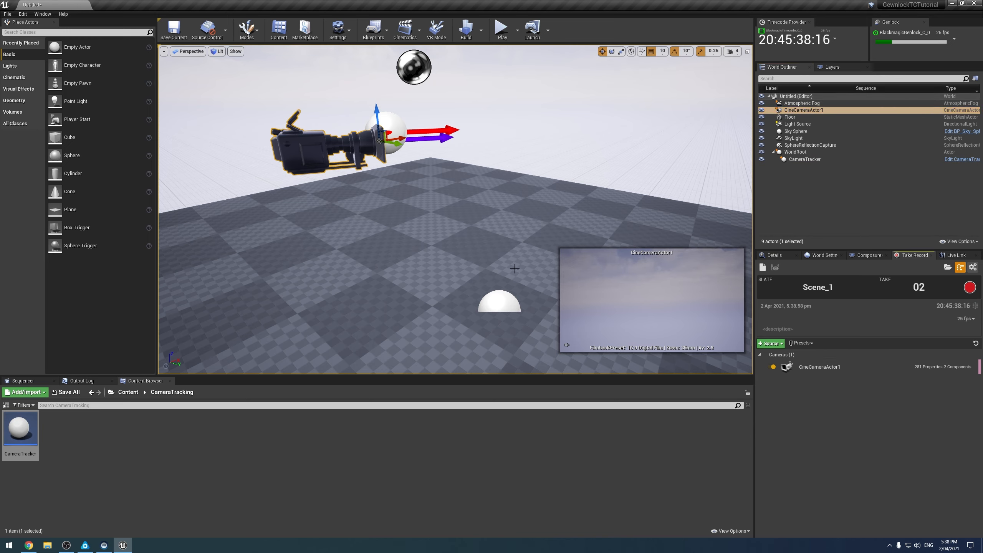
# Step: Record take 02 of slate Scene_1 with CineCameraActor1 as the only source, and stop the recording
pyautogui.click(970, 288)
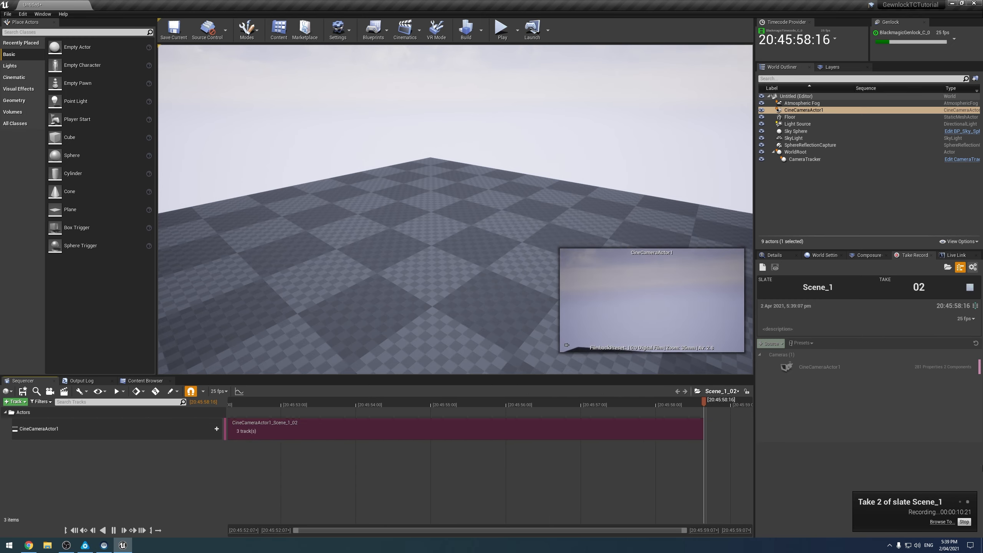
pyautogui.click(963, 523)
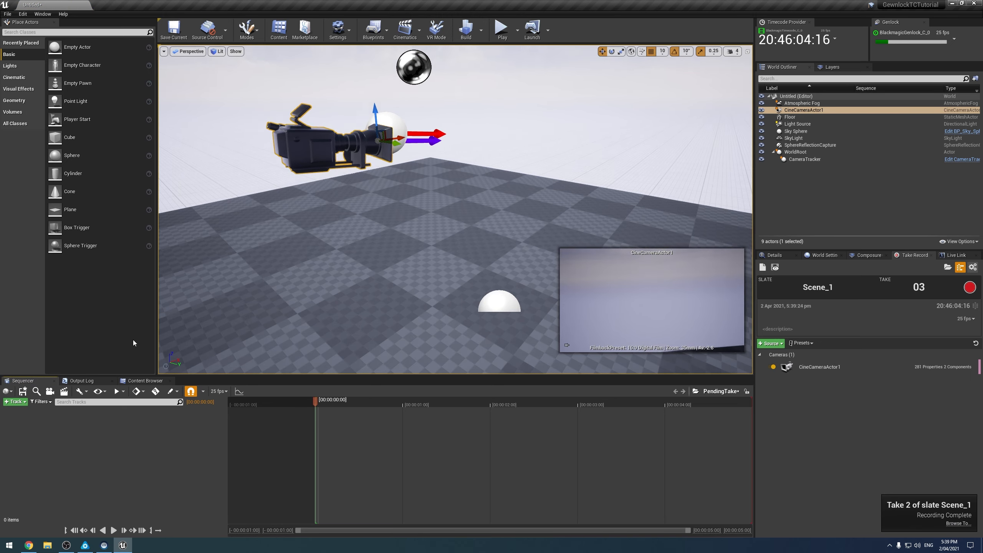
# Step: Open the recorded Scene_1_02 level sequence from the Cinematics/Takes/2021-04-02 content folder
pyautogui.click(145, 380)
pyautogui.click(127, 392)
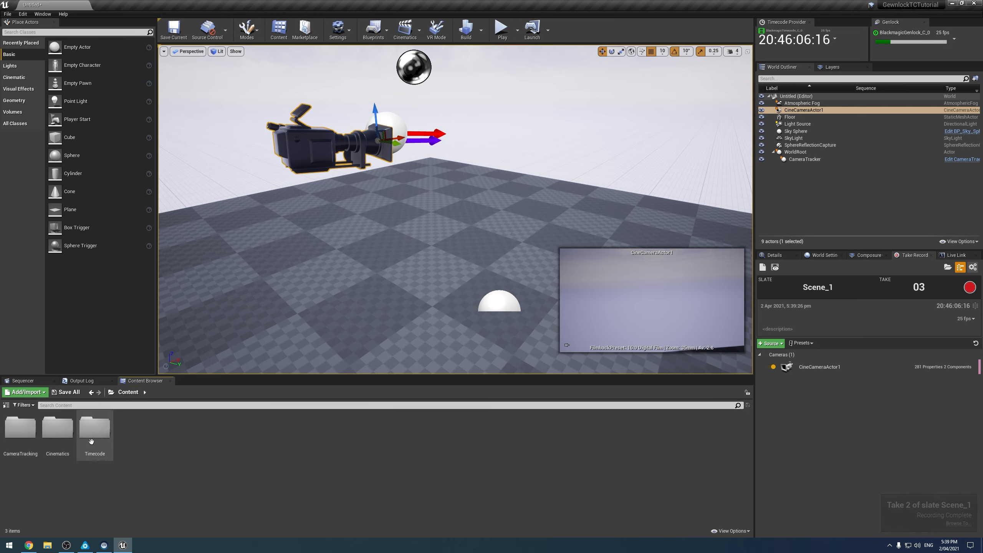
pyautogui.doubleClick(43, 441)
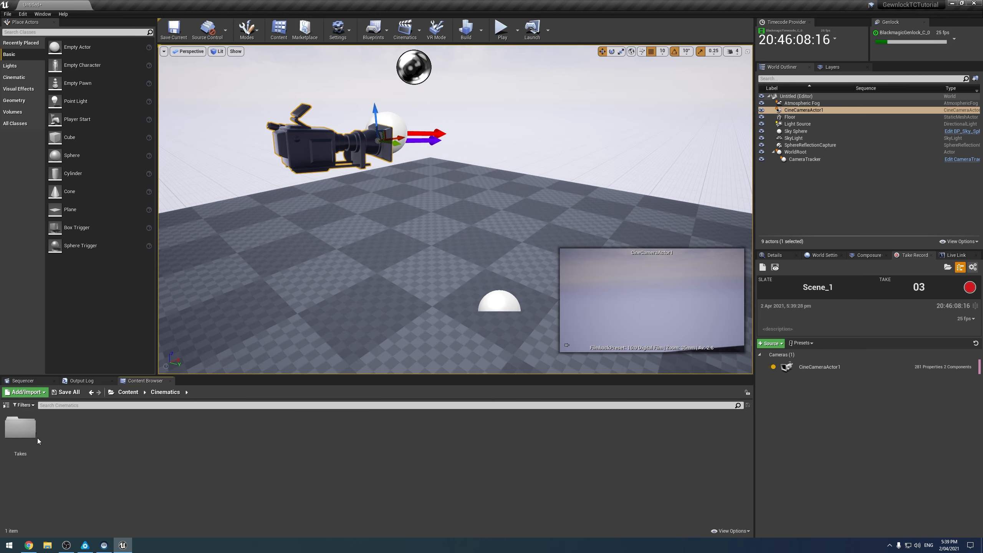
pyautogui.doubleClick(38, 441)
pyautogui.doubleClick(57, 429)
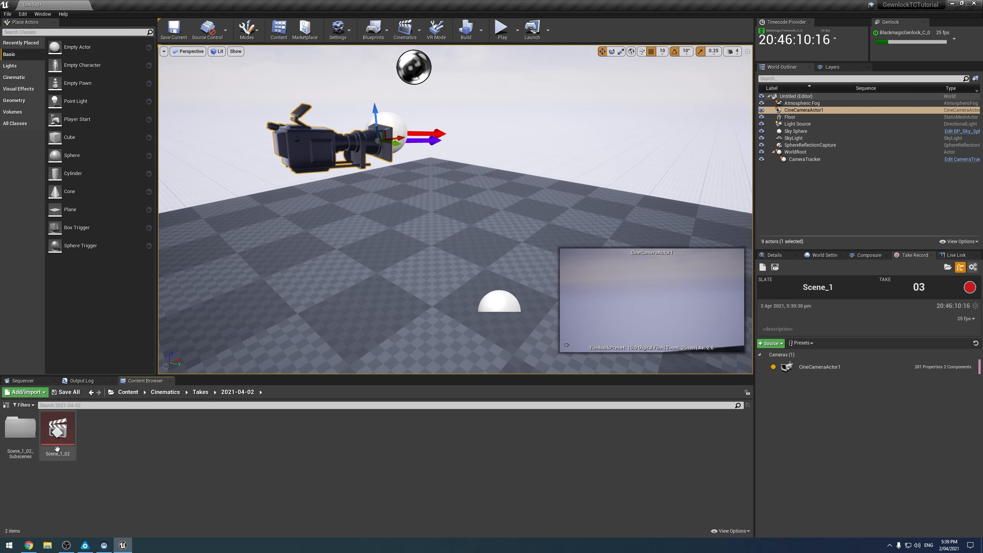
pyautogui.doubleClick(57, 430)
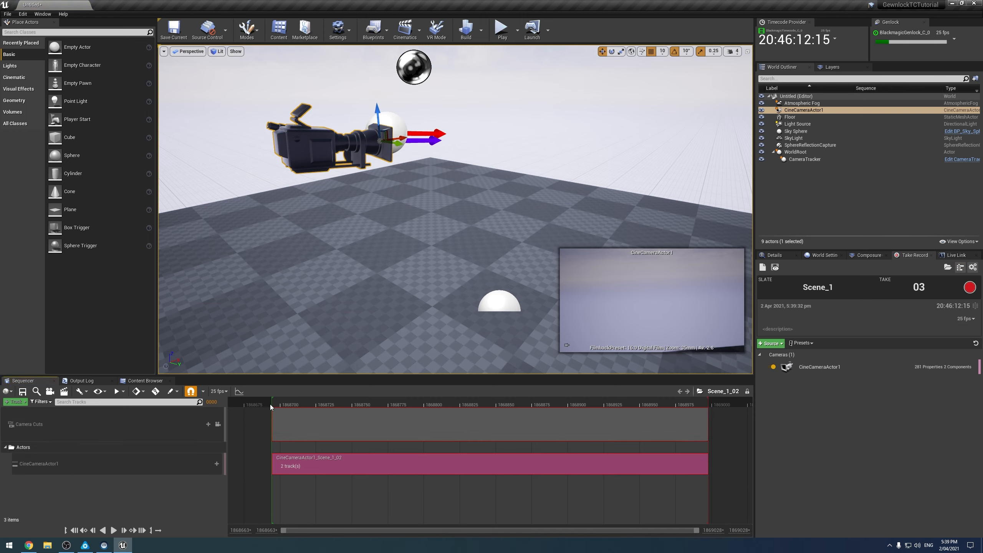
# Step: Scrub through the recorded take and its CineCameraActor1_Scene_1_02 subsequence to review the camera motion, and return to the take's content folder
pyautogui.click(304, 401)
pyautogui.moveTo(390, 401); pyautogui.dragTo(368, 403)
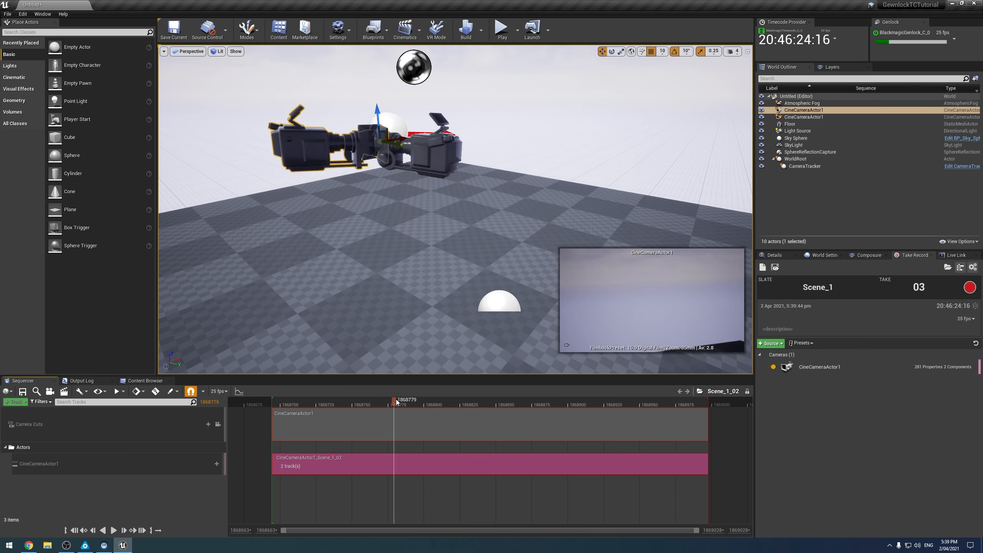
pyautogui.doubleClick(307, 466)
pyautogui.click(23, 412)
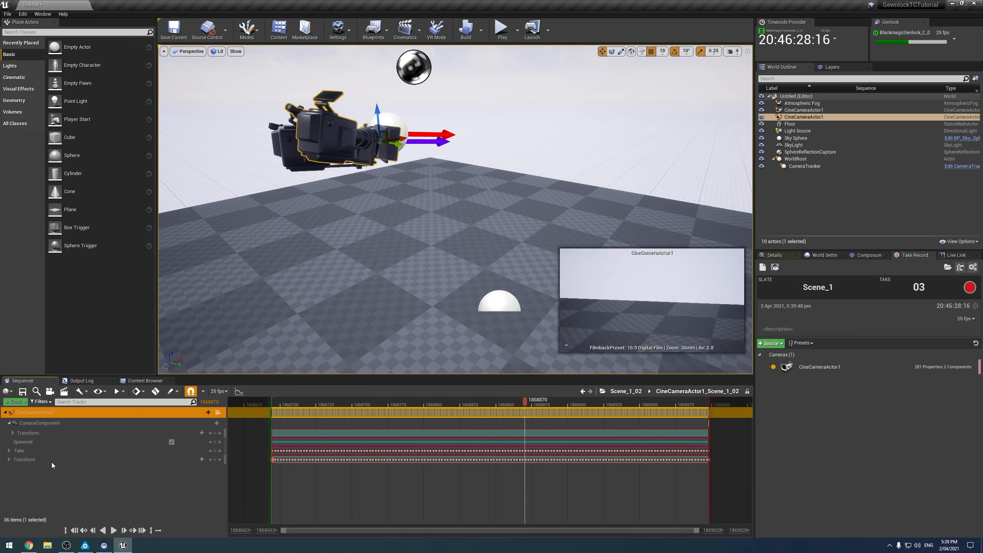
pyautogui.moveTo(338, 402); pyautogui.dragTo(555, 400)
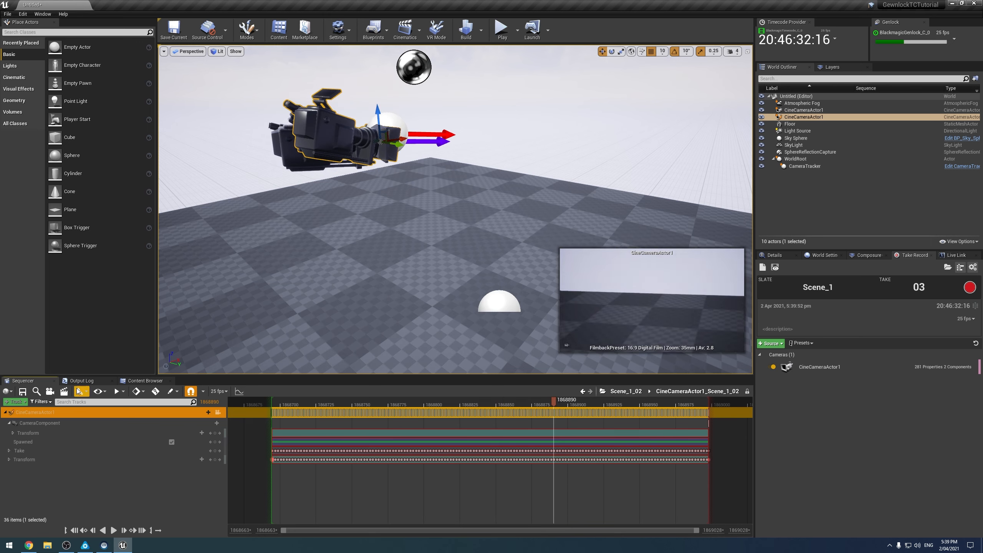
pyautogui.click(158, 382)
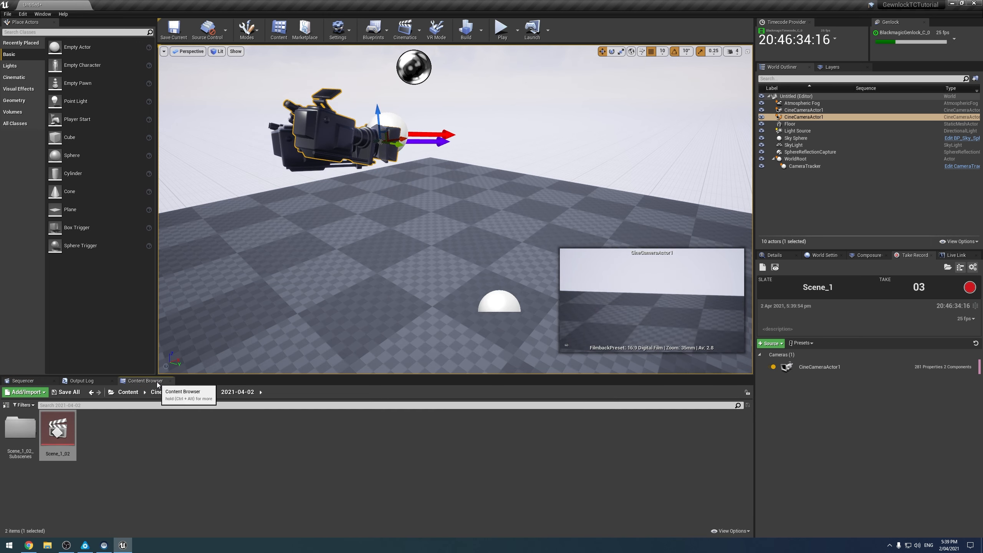